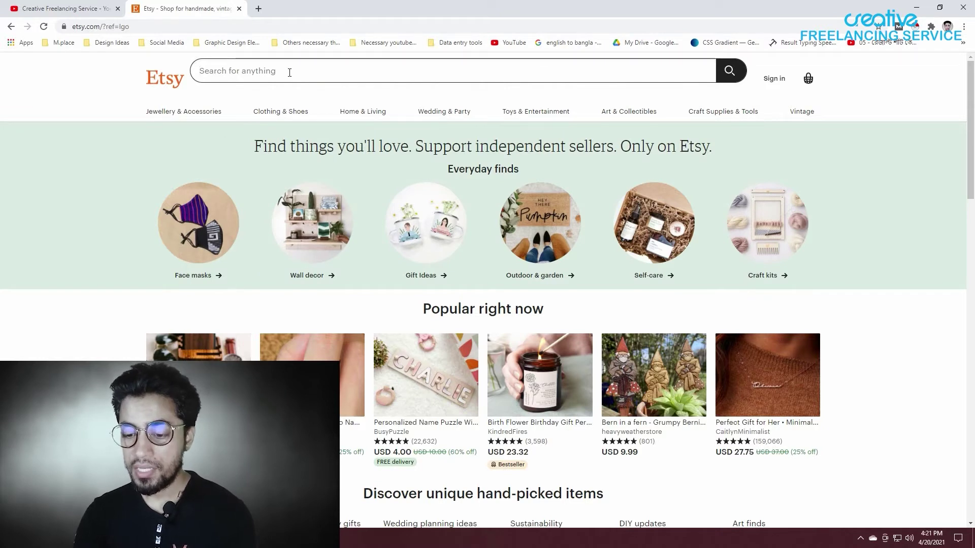
Search Etsy for "yoga tshirt".
{"action": "type", "text": "yo"}
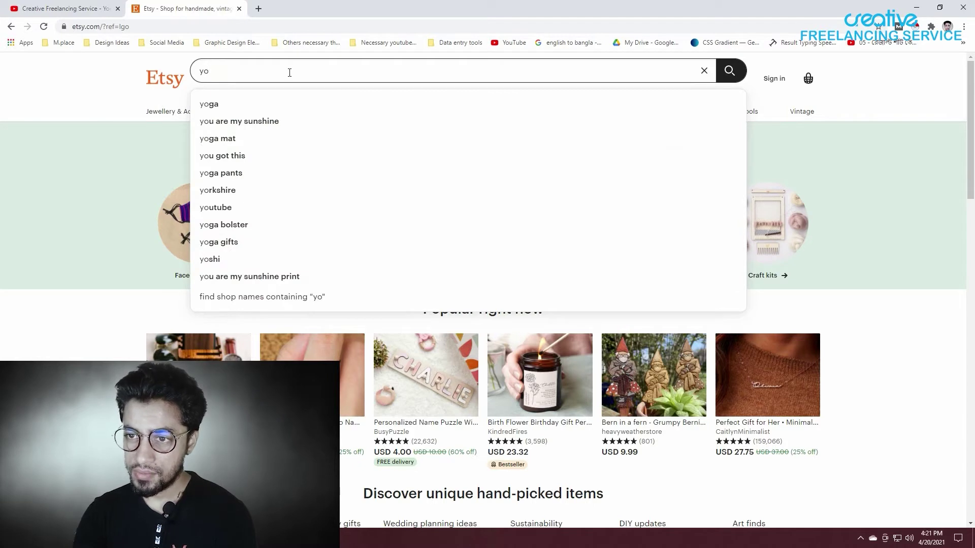
{"action": "type", "text": "ga t"}
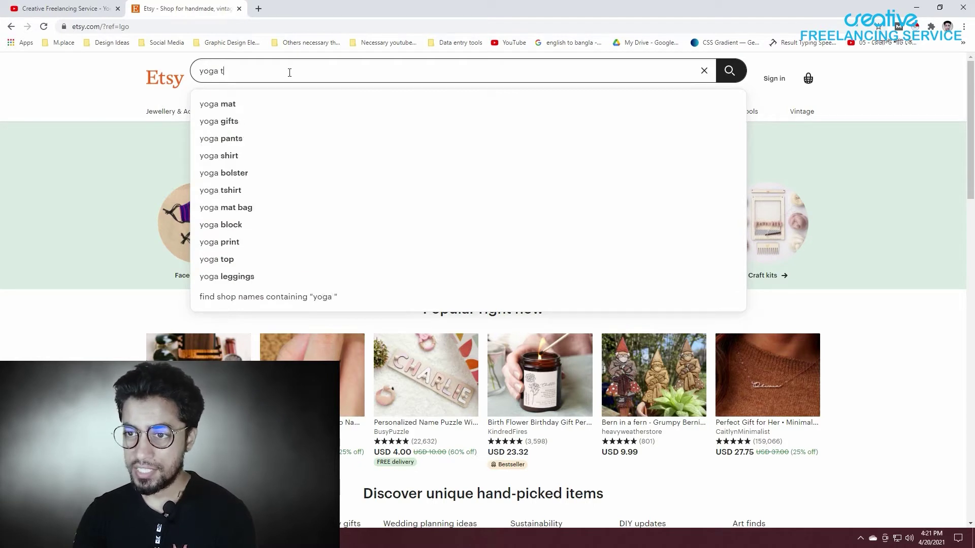
{"action": "key", "text": "Down"}
{"action": "key", "text": "Return"}
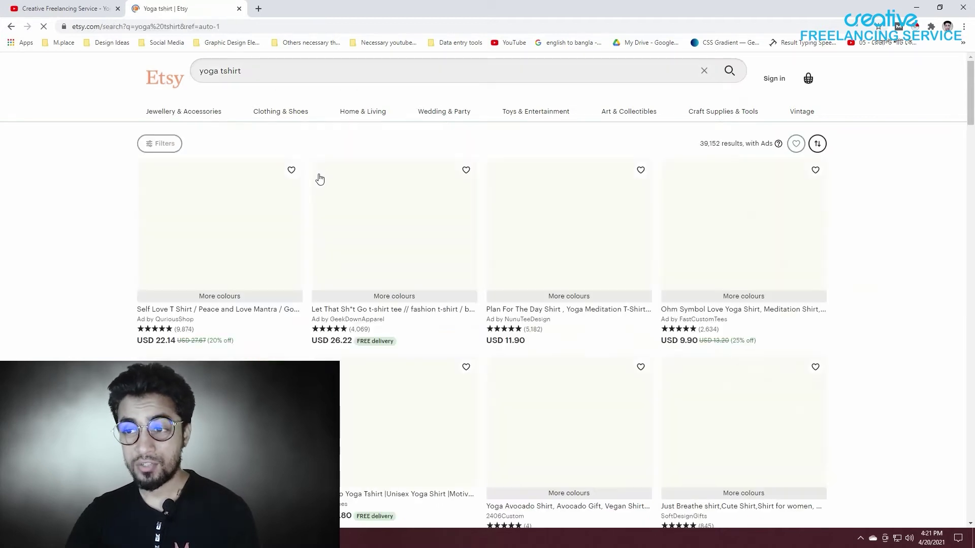
Look through the yoga t-shirt search results to examine the designs being sold.
{"action": "scroll", "coordinate": [240, 261], "scroll_direction": "down", "scroll_amount": 1}
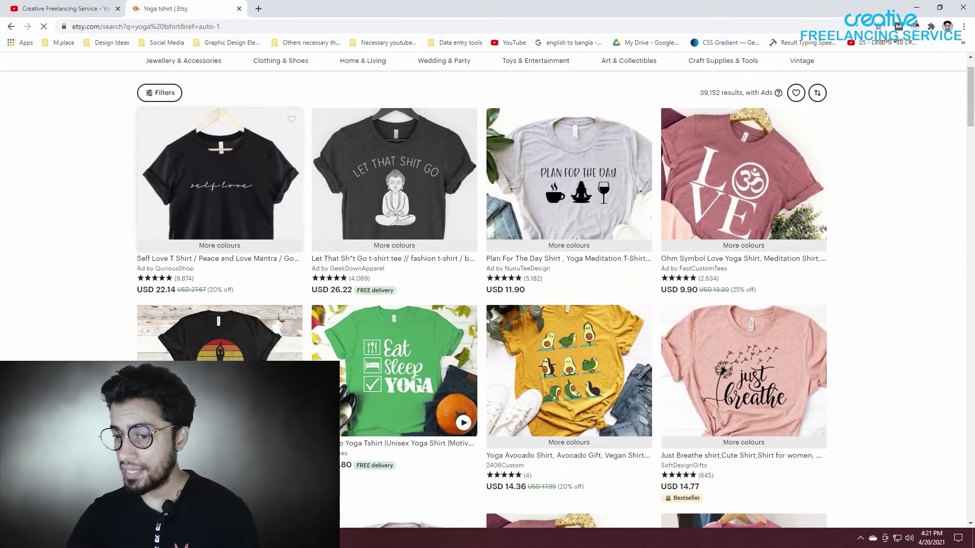
{"action": "scroll", "coordinate": [319, 314], "scroll_direction": "down", "scroll_amount": 4}
{"action": "scroll", "coordinate": [319, 315], "scroll_direction": "down", "scroll_amount": 2}
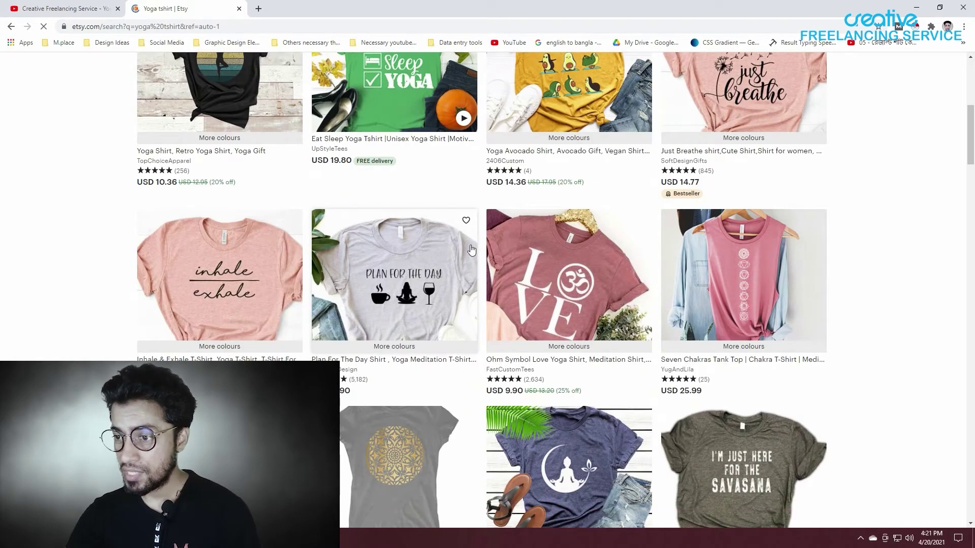
{"action": "scroll", "coordinate": [303, 309], "scroll_direction": "down", "scroll_amount": 5}
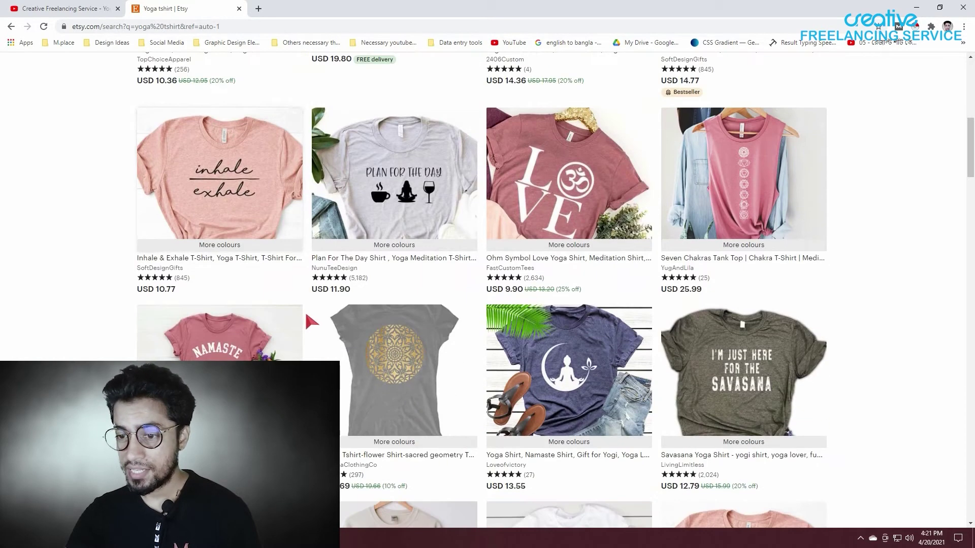
{"action": "scroll", "coordinate": [315, 330], "scroll_direction": "down", "scroll_amount": 3}
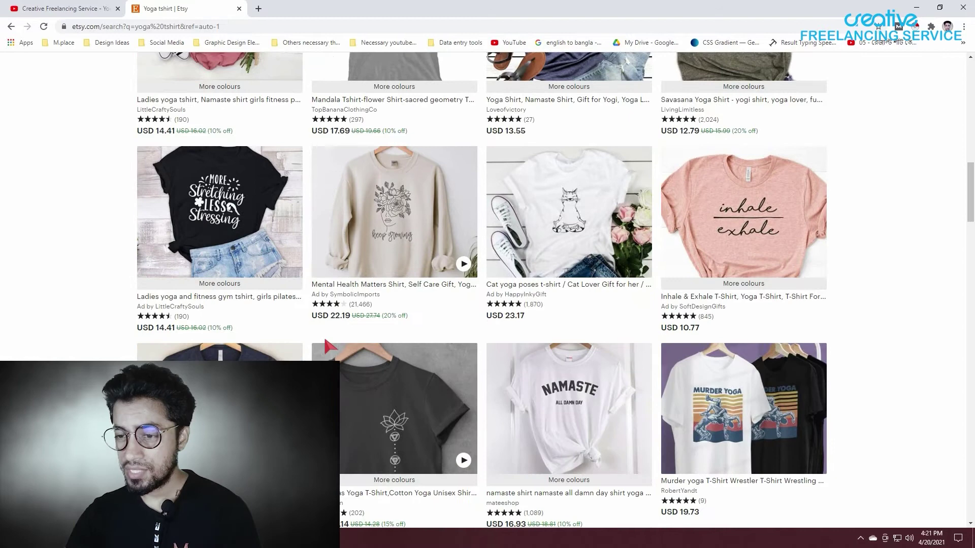
{"action": "scroll", "coordinate": [344, 338], "scroll_direction": "down", "scroll_amount": 4}
{"action": "scroll", "coordinate": [344, 339], "scroll_direction": "up", "scroll_amount": 1}
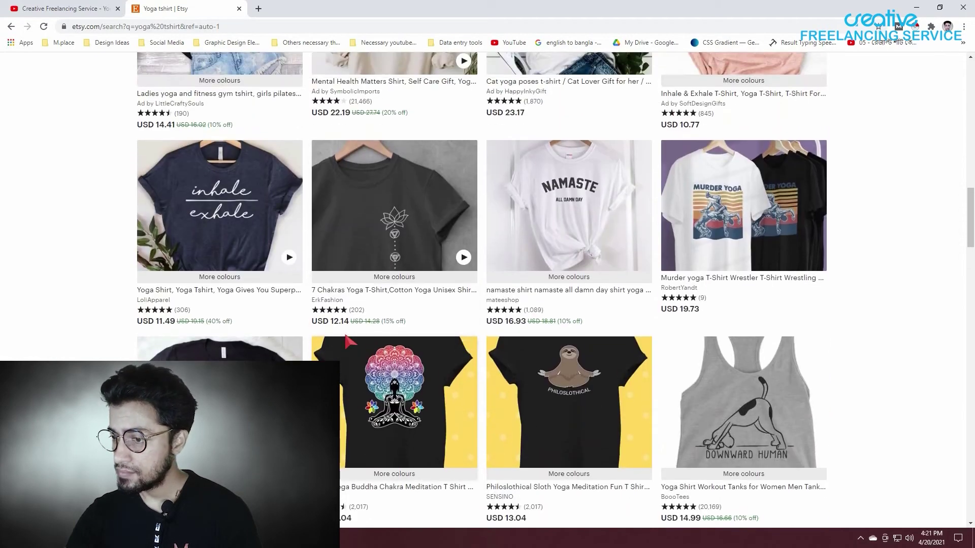
{"action": "scroll", "coordinate": [346, 336], "scroll_direction": "up", "scroll_amount": 15}
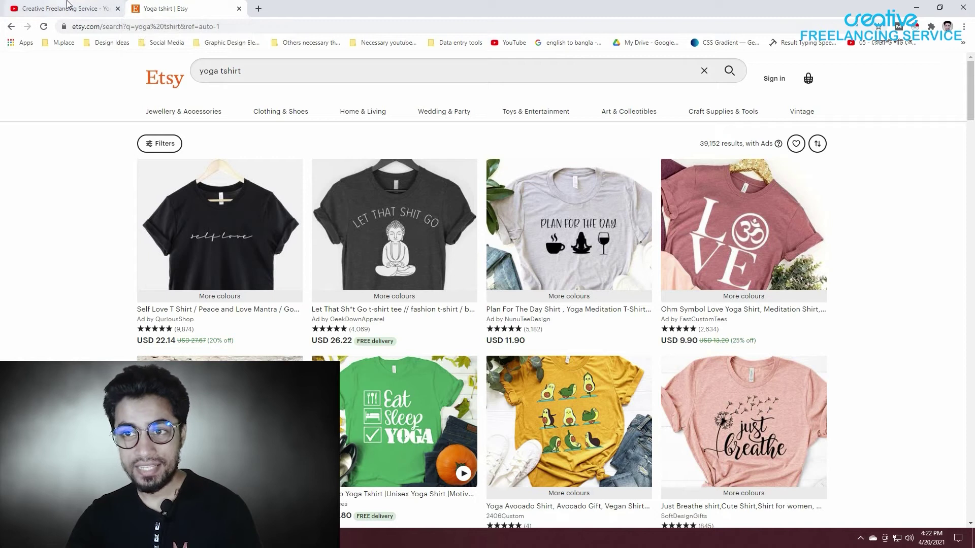
Open the bookmarked Teespring dashboard in a new browser tab and dismiss the store upgrade notice.
{"action": "left_click", "coordinate": [258, 8]}
{"action": "left_click", "coordinate": [59, 42]}
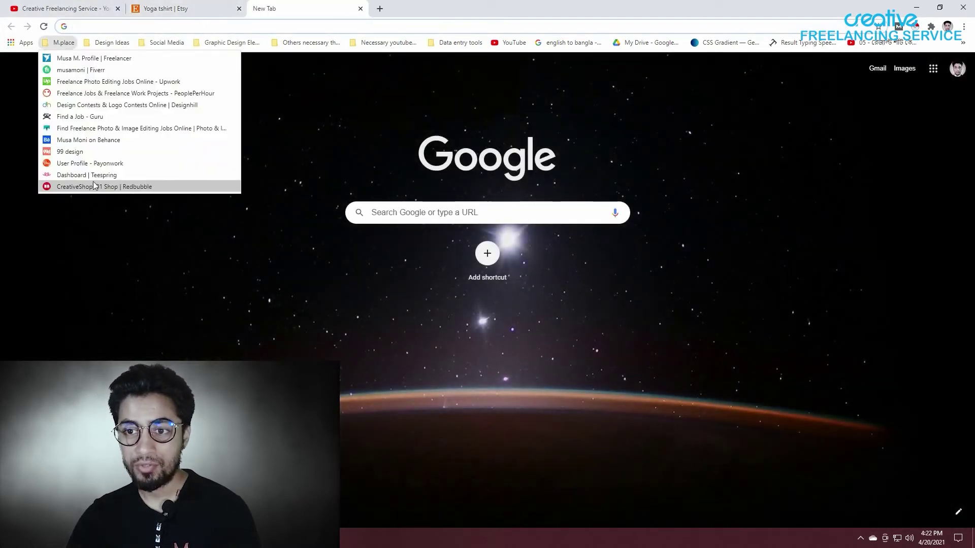
{"action": "left_click", "coordinate": [91, 175]}
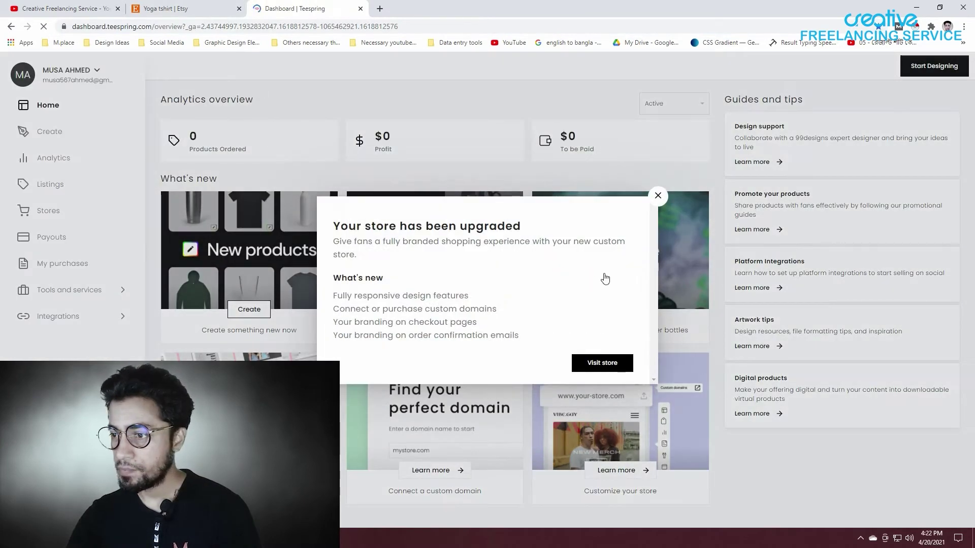
{"action": "left_click", "coordinate": [658, 103]}
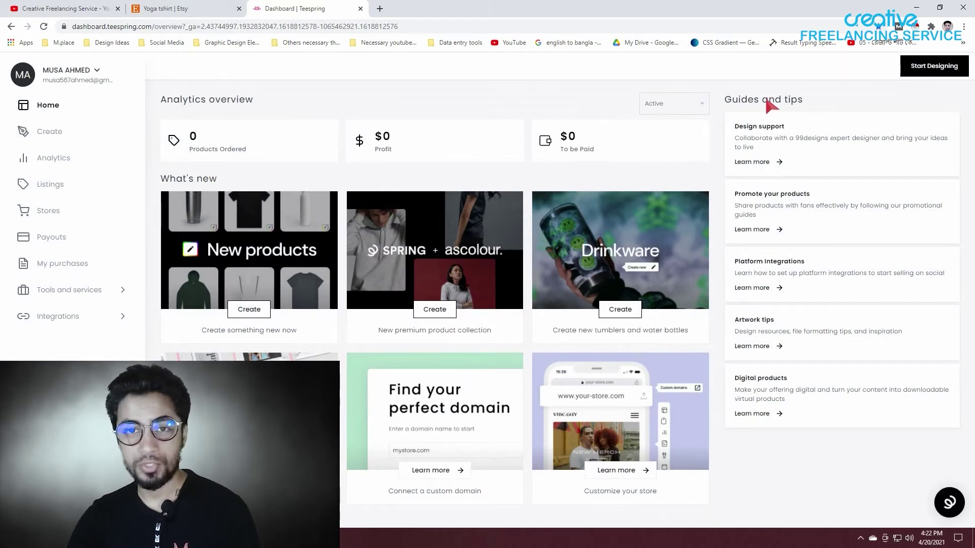
Return to the Etsy yoga t-shirt results and review the listed designs and search term again.
{"action": "left_click", "coordinate": [150, 10]}
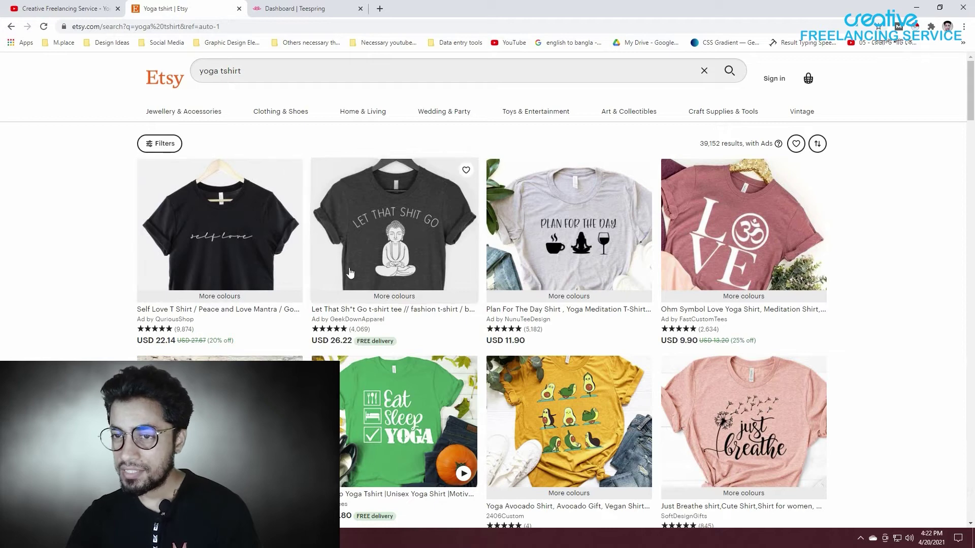
{"action": "scroll", "coordinate": [278, 310], "scroll_direction": "down", "scroll_amount": 5}
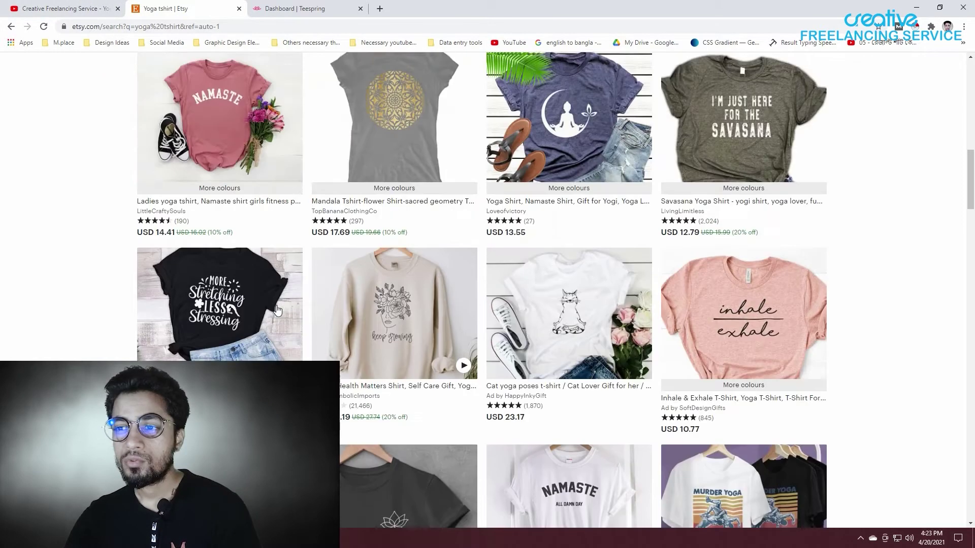
{"action": "scroll", "coordinate": [278, 310], "scroll_direction": "up", "scroll_amount": 5}
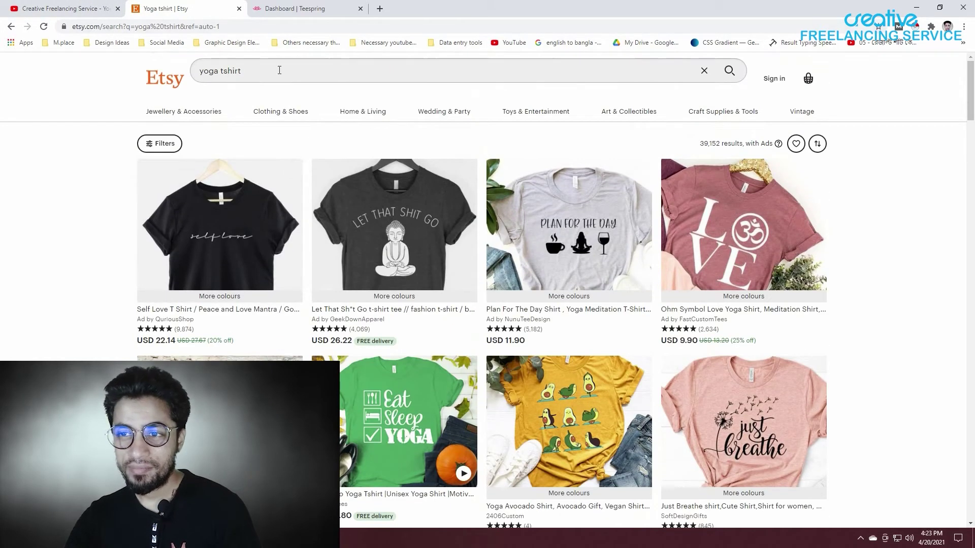
{"action": "left_click", "coordinate": [251, 69]}
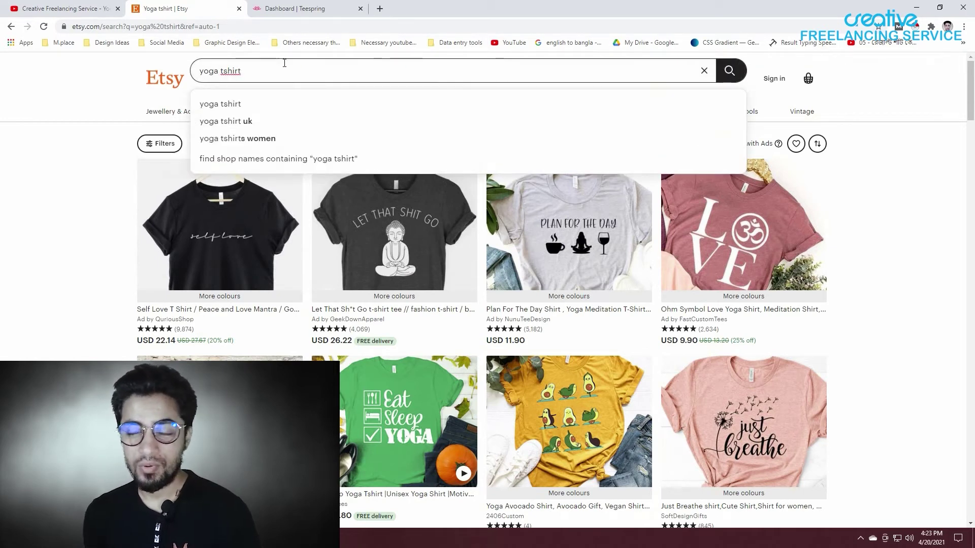
{"action": "scroll", "coordinate": [487, 278], "scroll_direction": "down", "scroll_amount": 6}
{"action": "scroll", "coordinate": [482, 282], "scroll_direction": "up", "scroll_amount": 6}
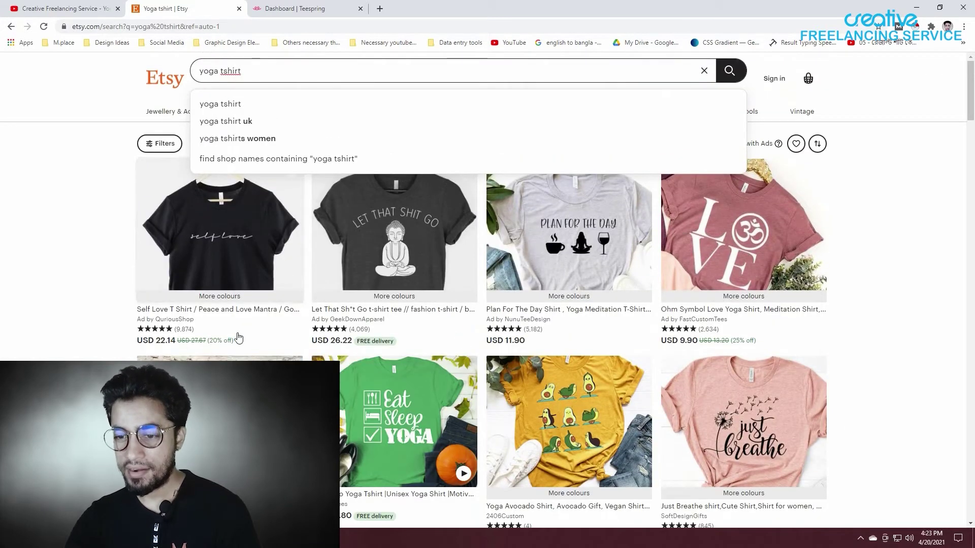
Switch to Illustrator and place a new text object on the blank artboard with a 48 pt font size.
{"action": "key", "text": "alt+Tab"}
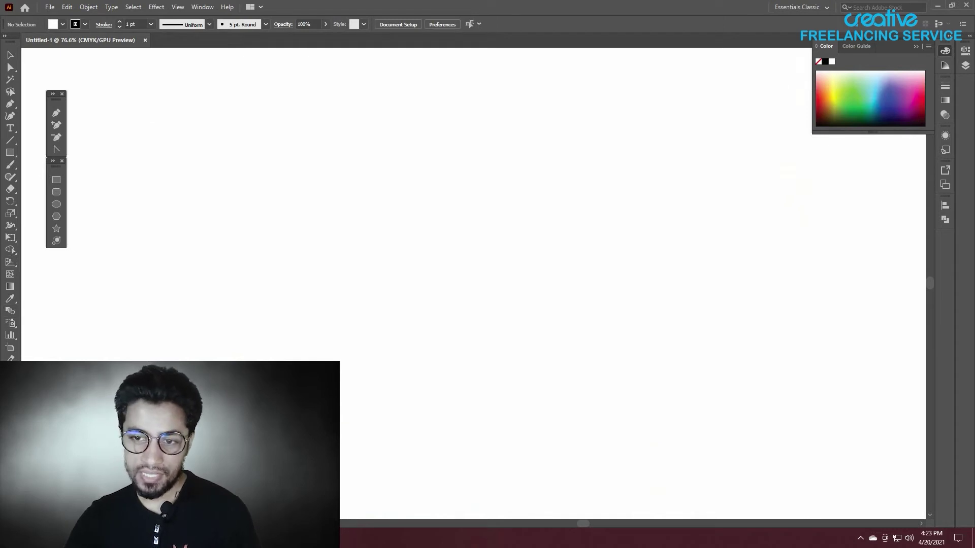
{"action": "key", "text": "t"}
{"action": "left_click", "coordinate": [308, 249]}
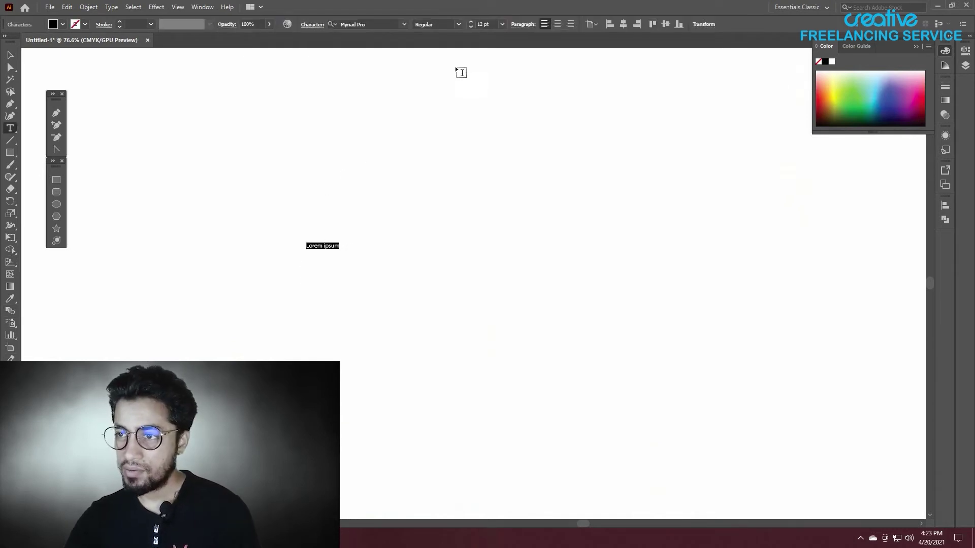
{"action": "left_click", "coordinate": [503, 24]}
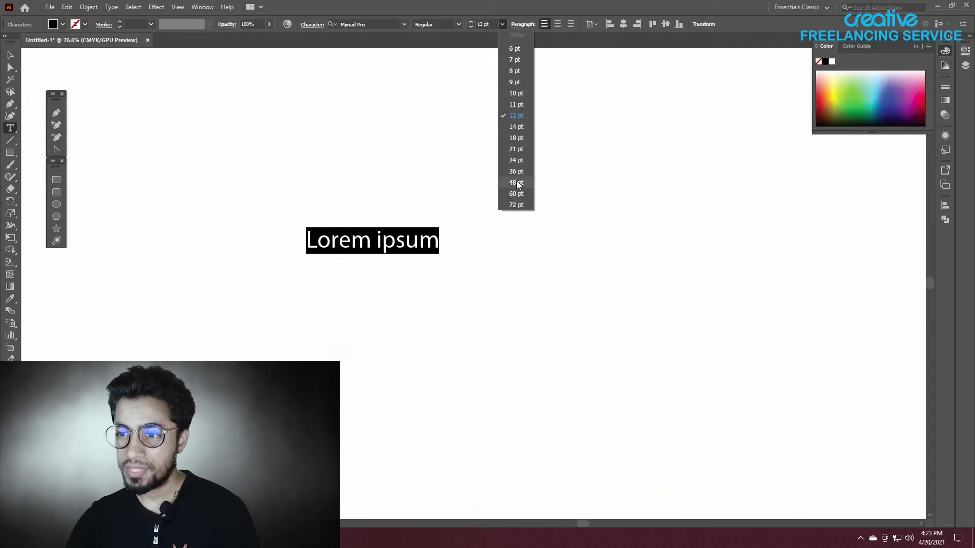
{"action": "left_click", "coordinate": [517, 183]}
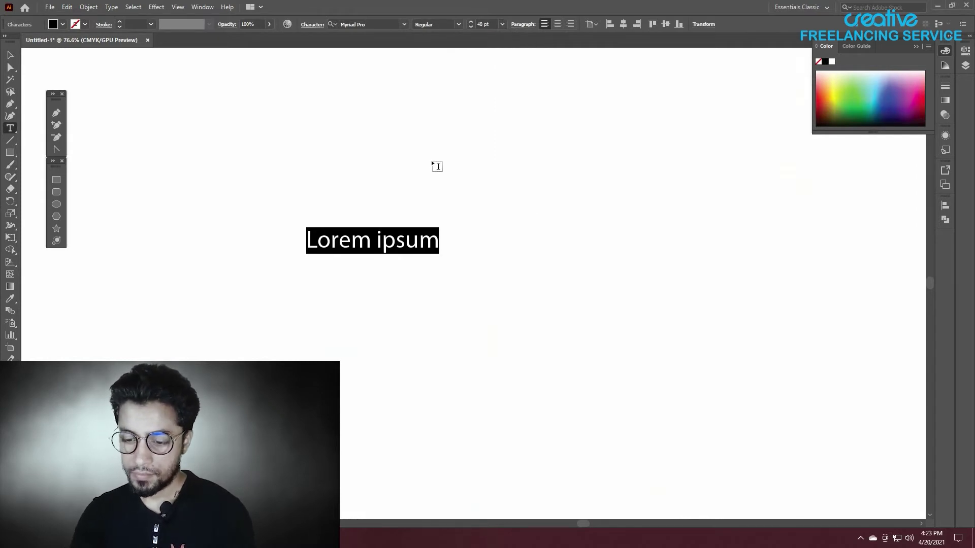
Replace the placeholder text with EAT, SLEEP and RUN on three separate lines, and finish text editing.
{"action": "type", "text": "ee"}
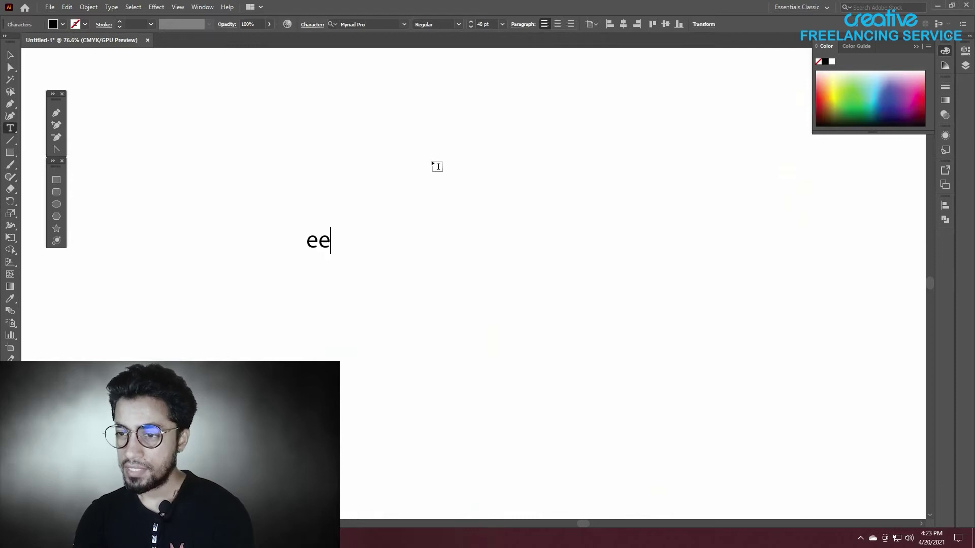
{"action": "key", "text": "BackSpace"}
{"action": "key", "text": "BackSpace"}
{"action": "type", "text": "EAT"}
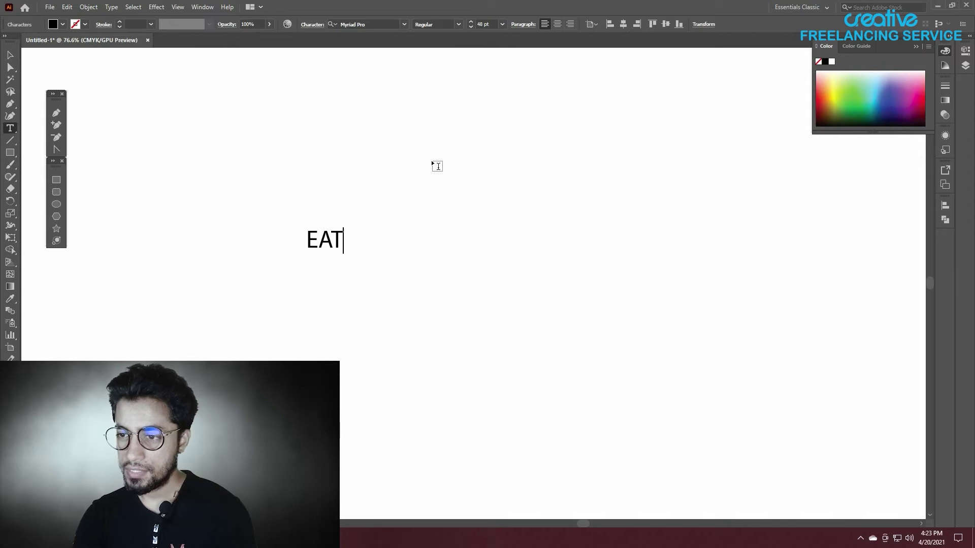
{"action": "key", "text": "Return"}
{"action": "type", "text": "SL"}
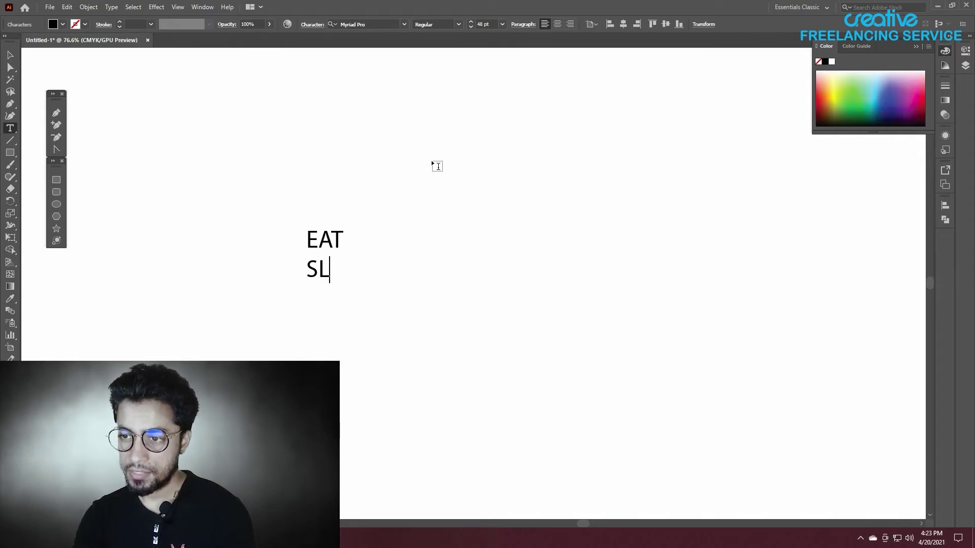
{"action": "type", "text": "EEP"}
{"action": "key", "text": "Return"}
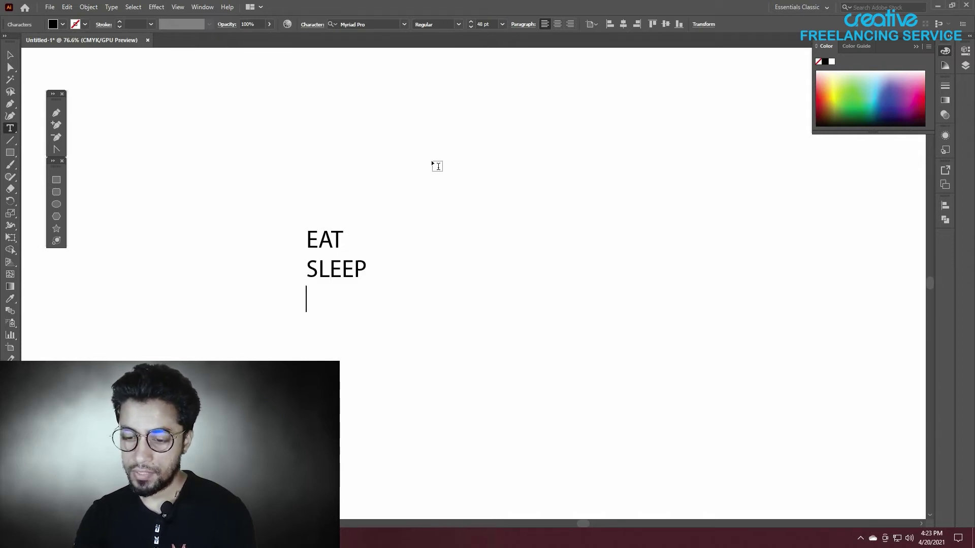
{"action": "type", "text": "RUN"}
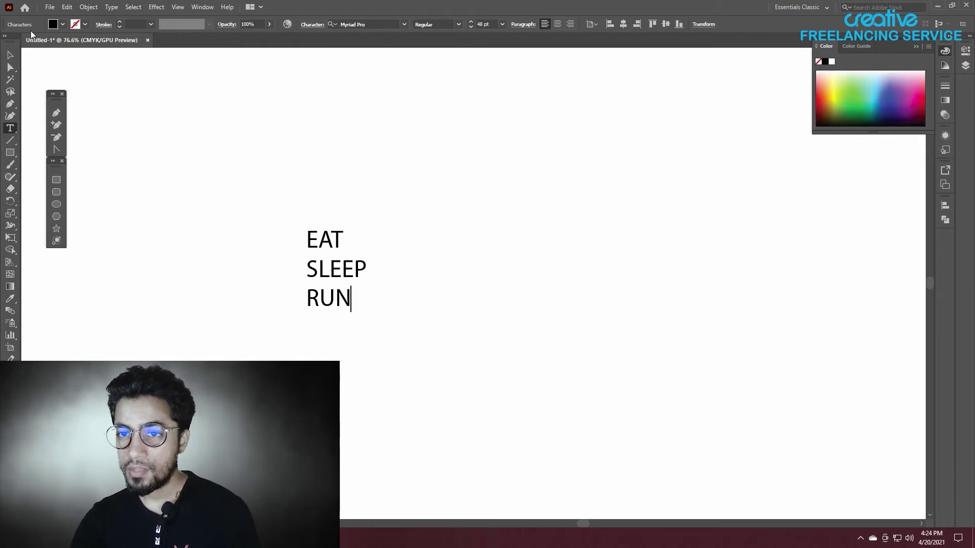
{"action": "left_click", "coordinate": [10, 55]}
{"action": "left_click", "coordinate": [446, 224]}
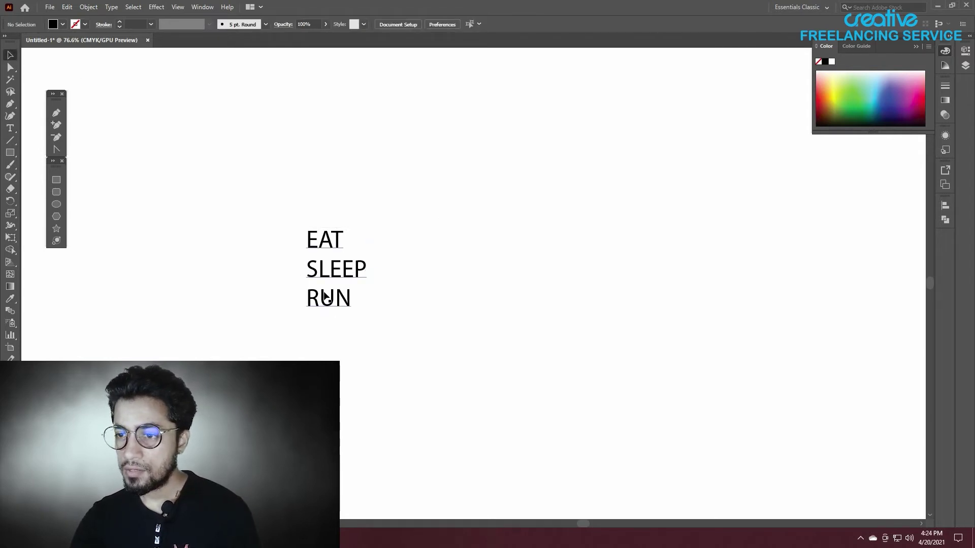
Move the EAT SLEEP RUN text farther left and change its font to Ink Free.
{"action": "left_click", "coordinate": [335, 269]}
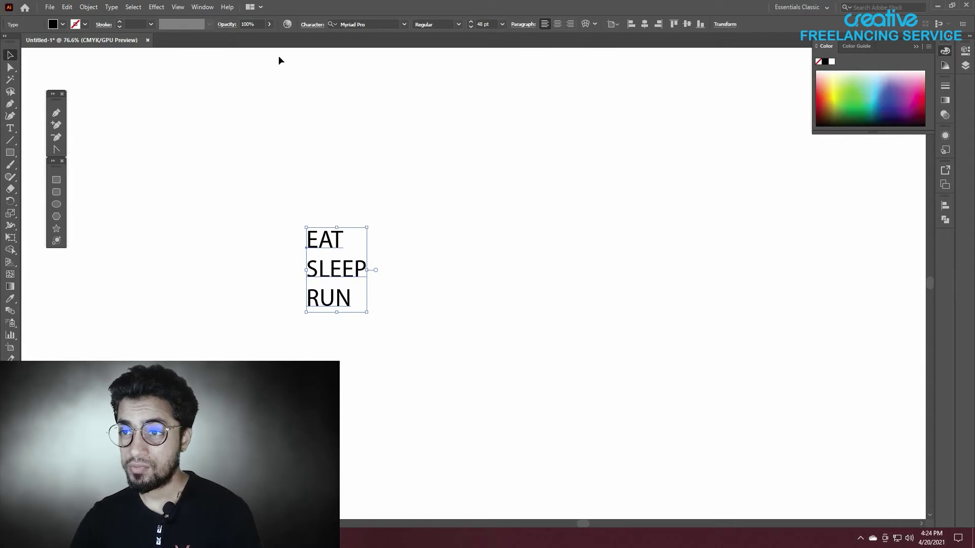
{"action": "left_click_drag", "start_coordinate": [341, 300], "coordinate": [218, 274]}
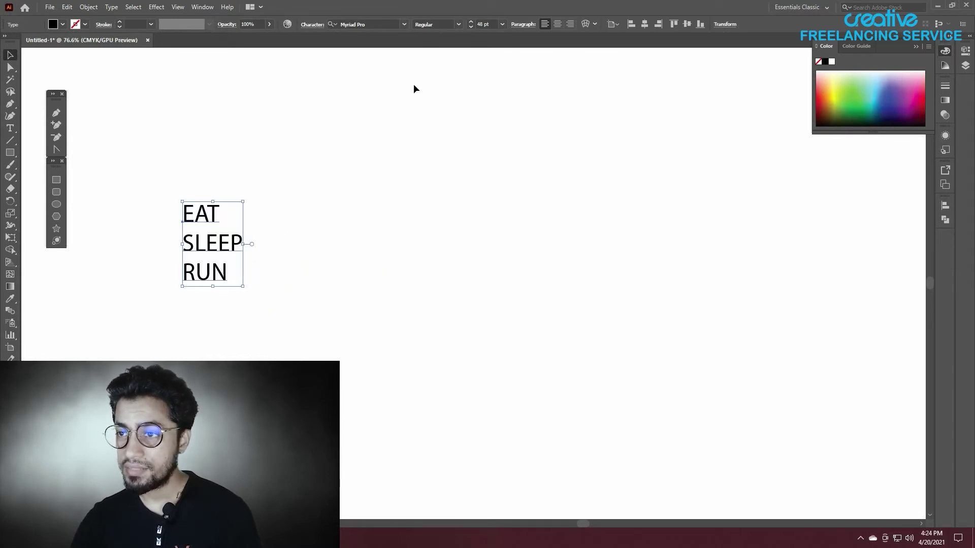
{"action": "left_click", "coordinate": [405, 24]}
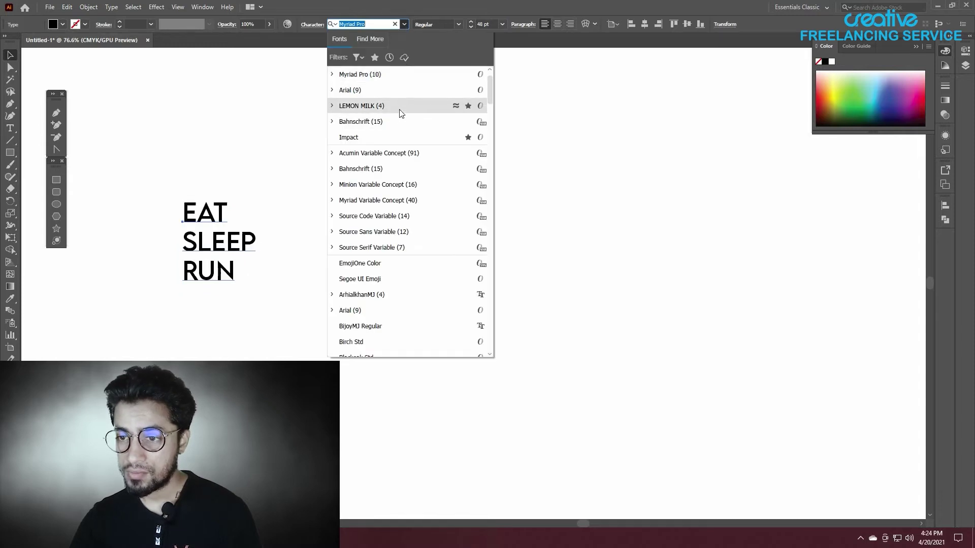
{"action": "scroll", "coordinate": [368, 222], "scroll_direction": "down", "scroll_amount": 10}
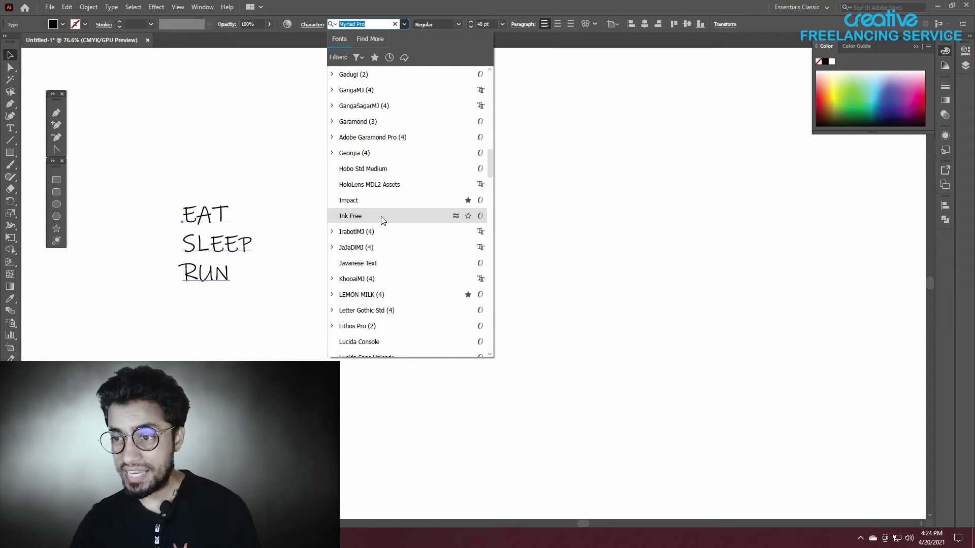
{"action": "left_click", "coordinate": [383, 220]}
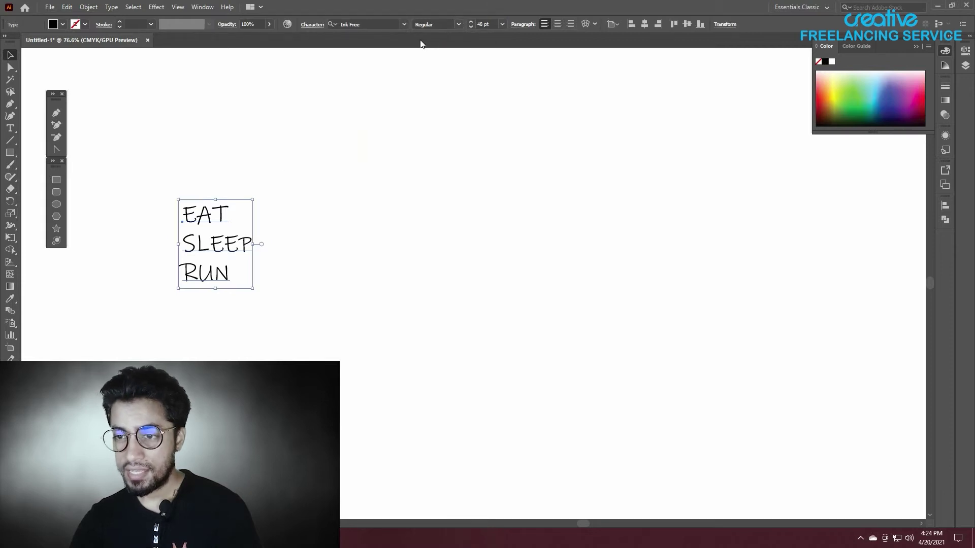
Move the EAT SLEEP RUN text back to the right, nearer the middle of the canvas, and deselect it.
{"action": "left_click_drag", "start_coordinate": [226, 247], "coordinate": [386, 225]}
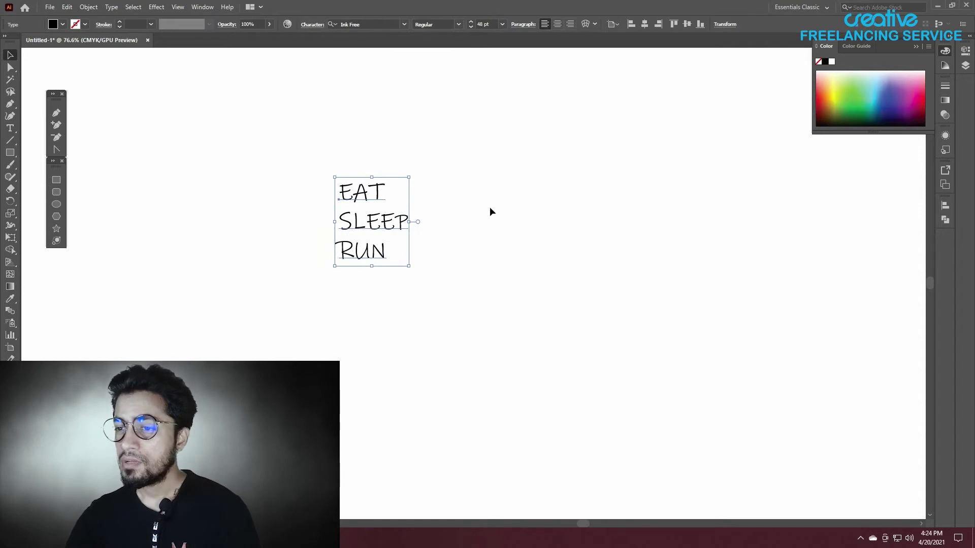
{"action": "left_click", "coordinate": [453, 214]}
{"action": "left_click", "coordinate": [376, 229]}
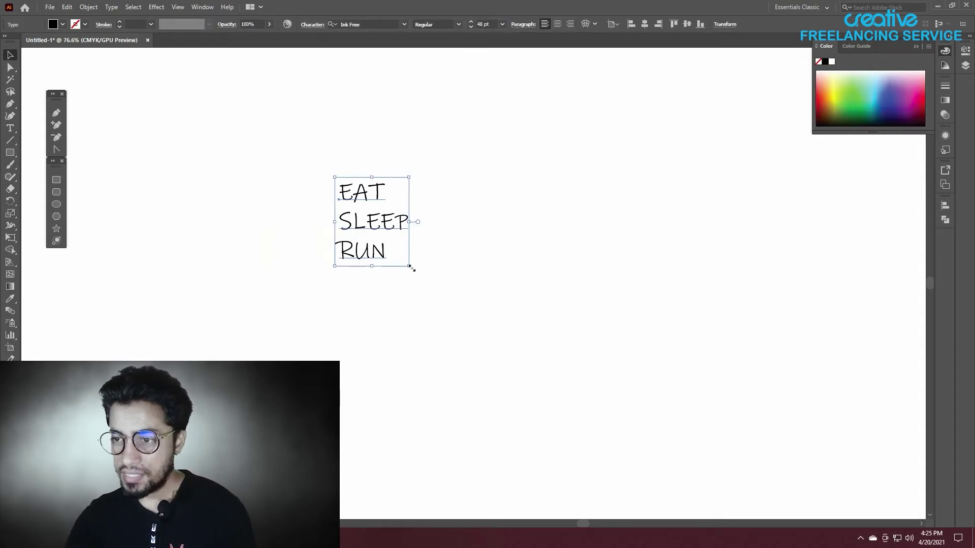
{"action": "left_click", "coordinate": [450, 220]}
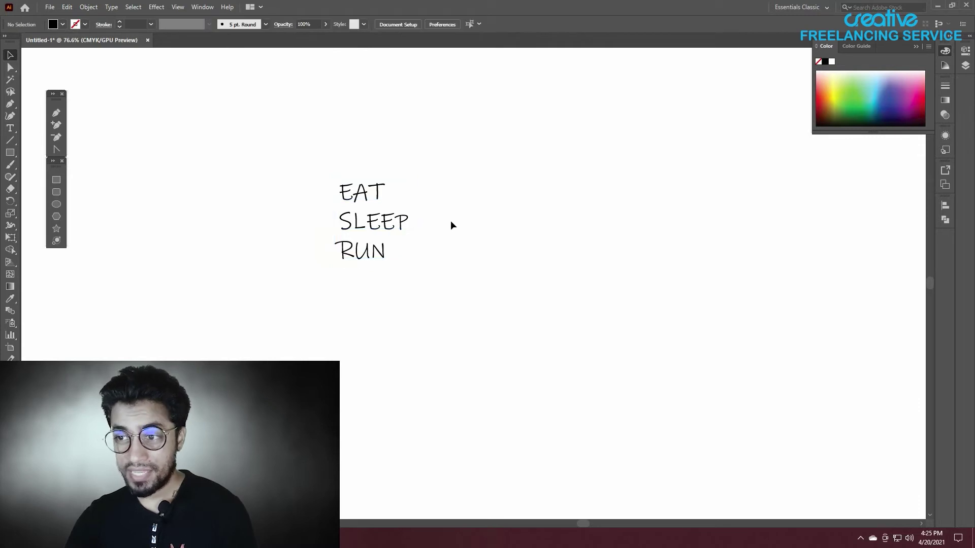
Enlarge the EAT SLEEP RUN text proportionally from its center to about 88 pt, and deselect it.
{"action": "left_click", "coordinate": [386, 227]}
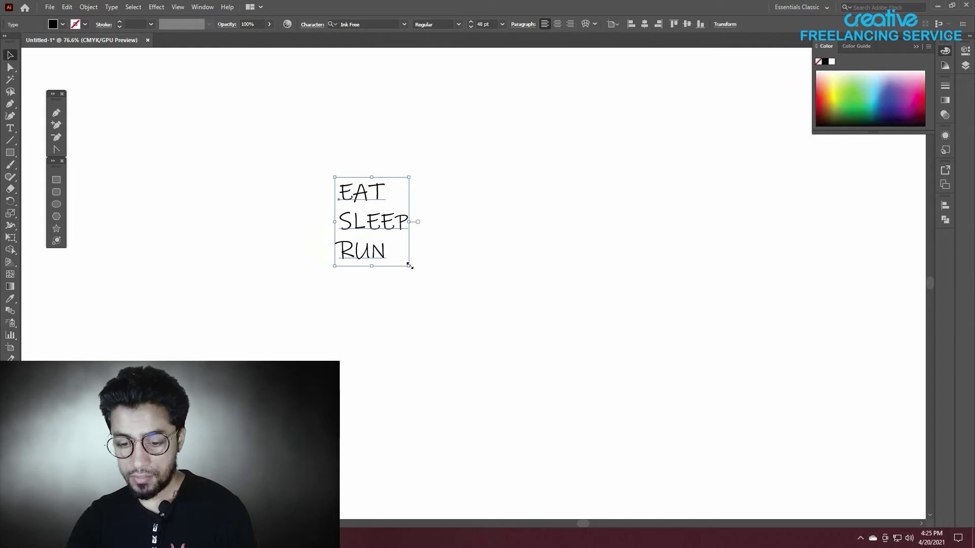
{"action": "left_click_drag", "start_coordinate": [411, 268], "coordinate": [452, 304]}
{"action": "left_click", "coordinate": [497, 291]}
Center-align the lines of the EAT SLEEP RUN text and move the text block back to the right.
{"action": "left_click", "coordinate": [405, 236]}
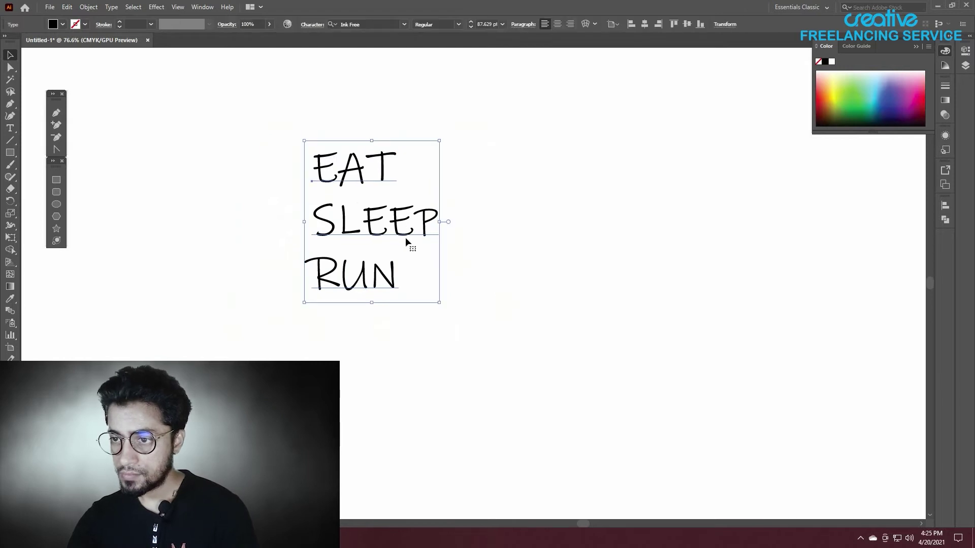
{"action": "left_click", "coordinate": [557, 24]}
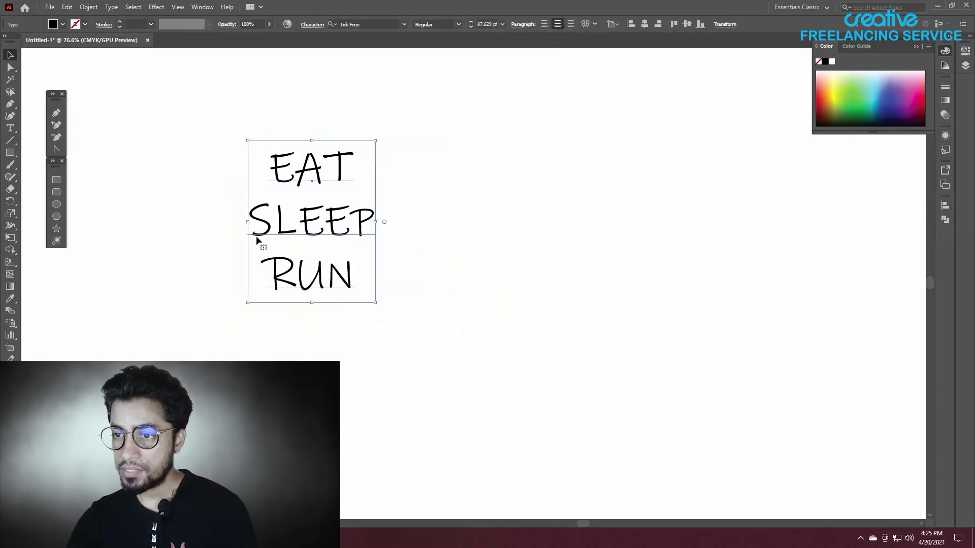
{"action": "left_click_drag", "start_coordinate": [330, 218], "coordinate": [416, 235]}
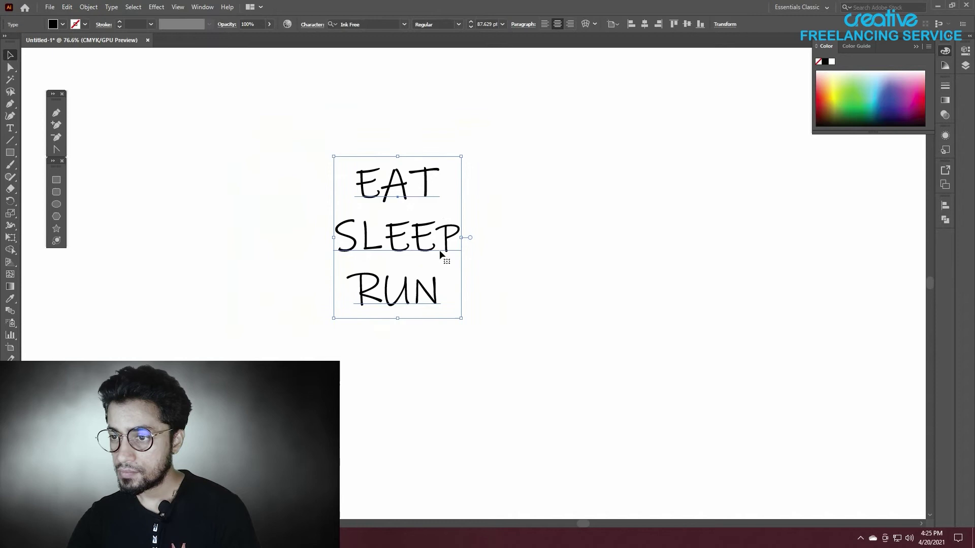
{"action": "left_click", "coordinate": [469, 246]}
Center the EAT SLEEP RUN text horizontally and vertically on the artboard, and fill it with white.
{"action": "left_click", "coordinate": [418, 249]}
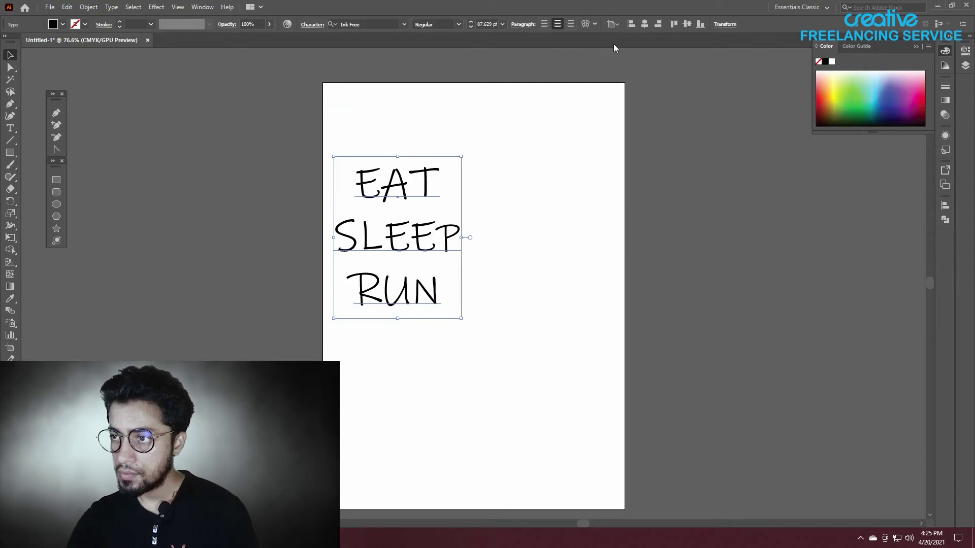
{"action": "left_click", "coordinate": [645, 25]}
{"action": "left_click", "coordinate": [686, 25]}
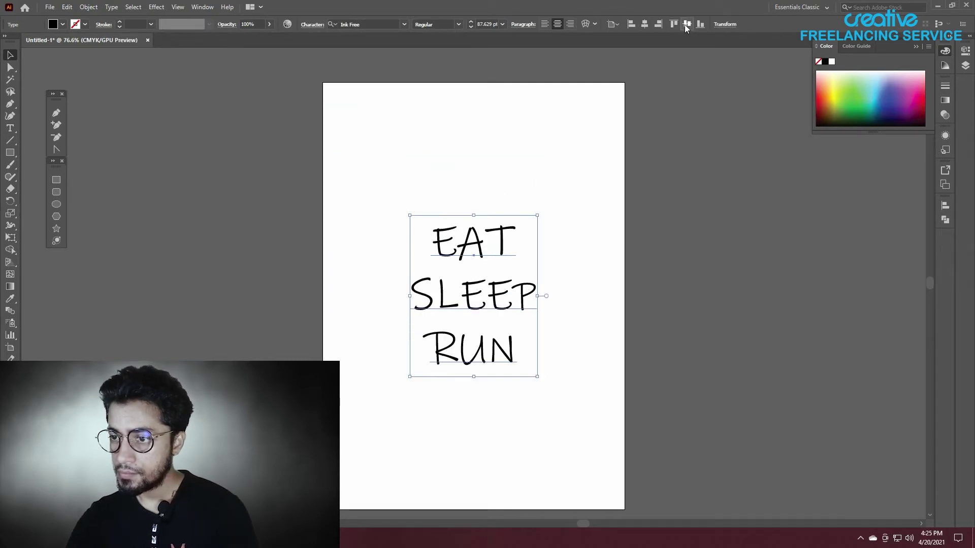
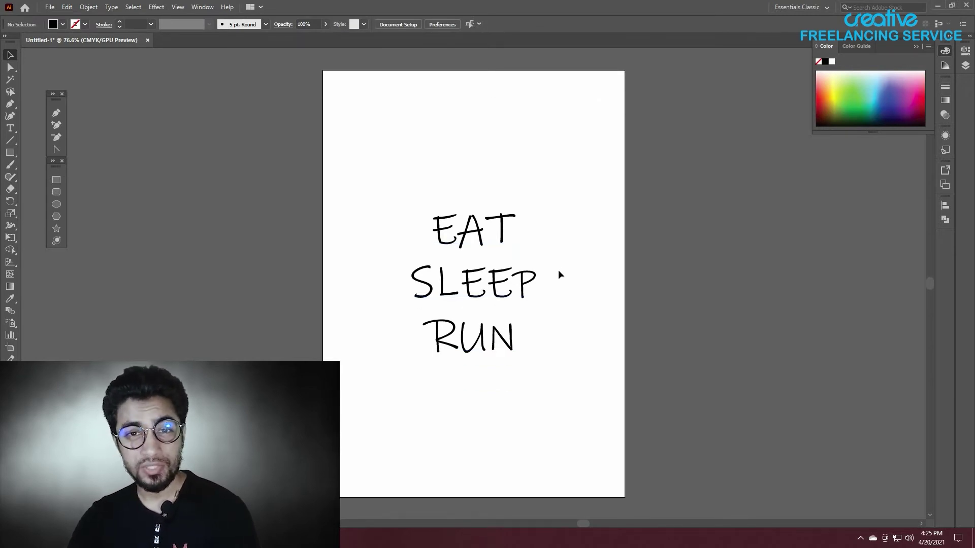
{"action": "left_click", "coordinate": [500, 289]}
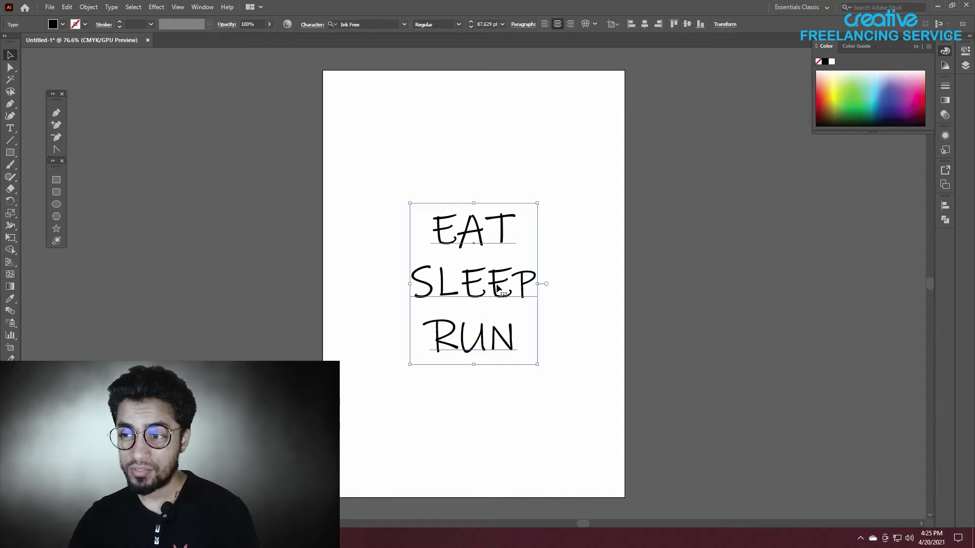
{"action": "left_click", "coordinate": [832, 62]}
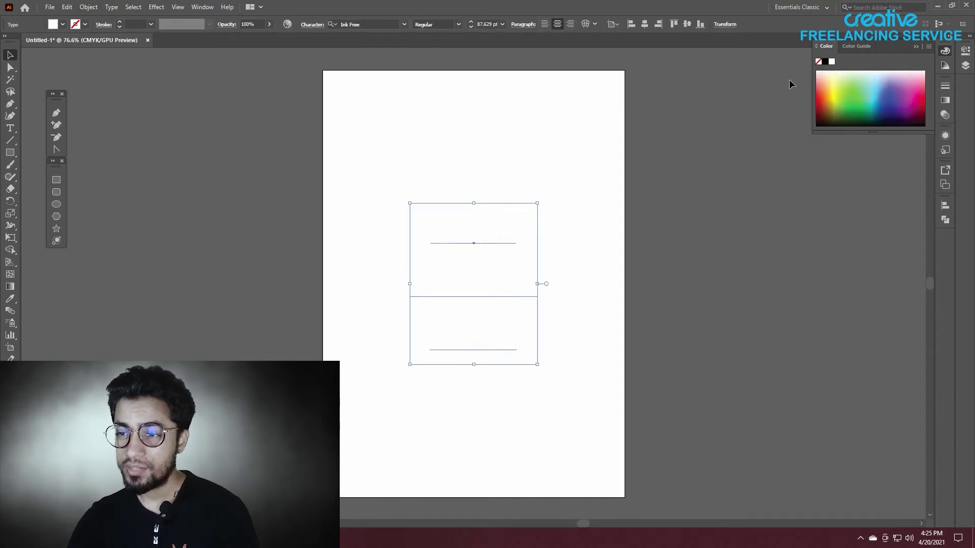
Export the design to the Desktop as a PNG named T DESIGN, at High (300 ppi) resolution with a transparent background.
{"action": "left_click", "coordinate": [52, 9]}
{"action": "mouse_move", "coordinate": [98, 196]}
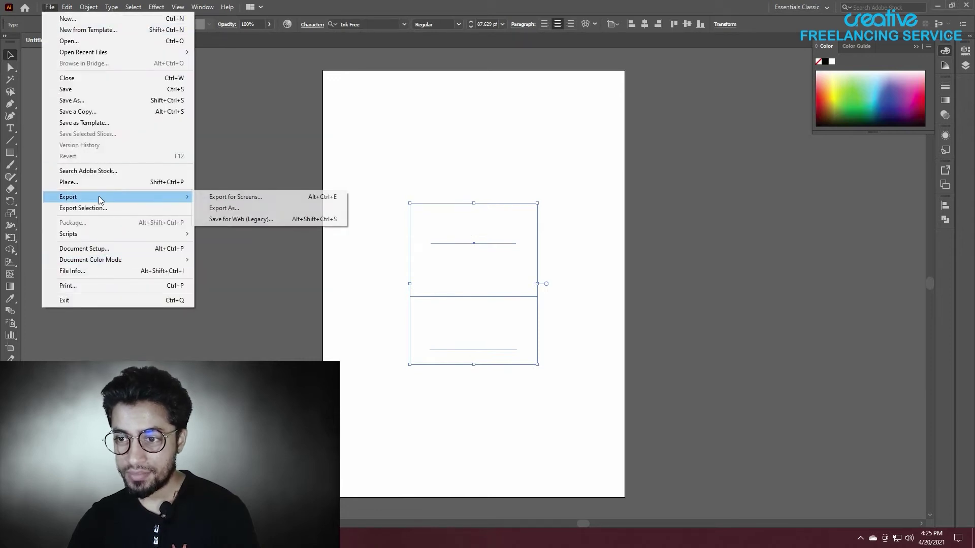
{"action": "left_click", "coordinate": [249, 209]}
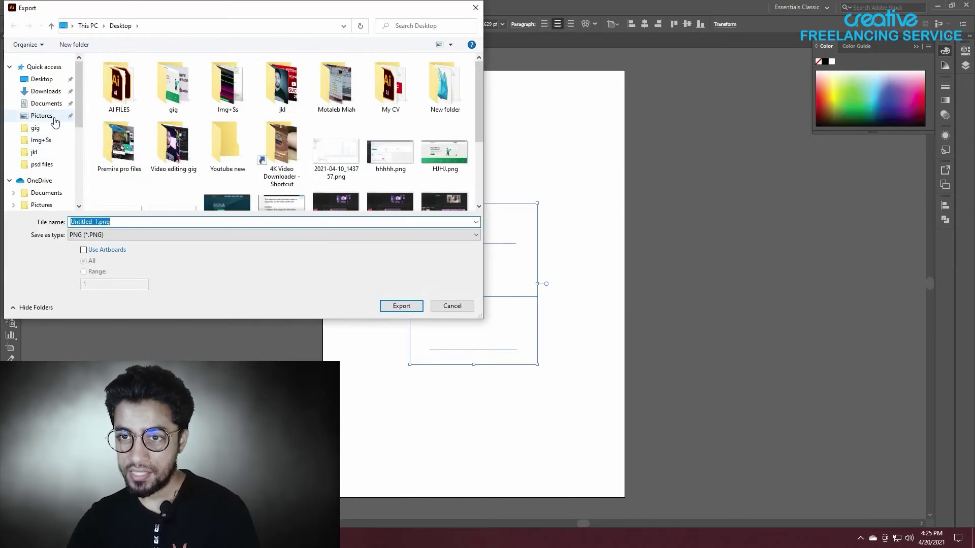
{"action": "left_click", "coordinate": [43, 79]}
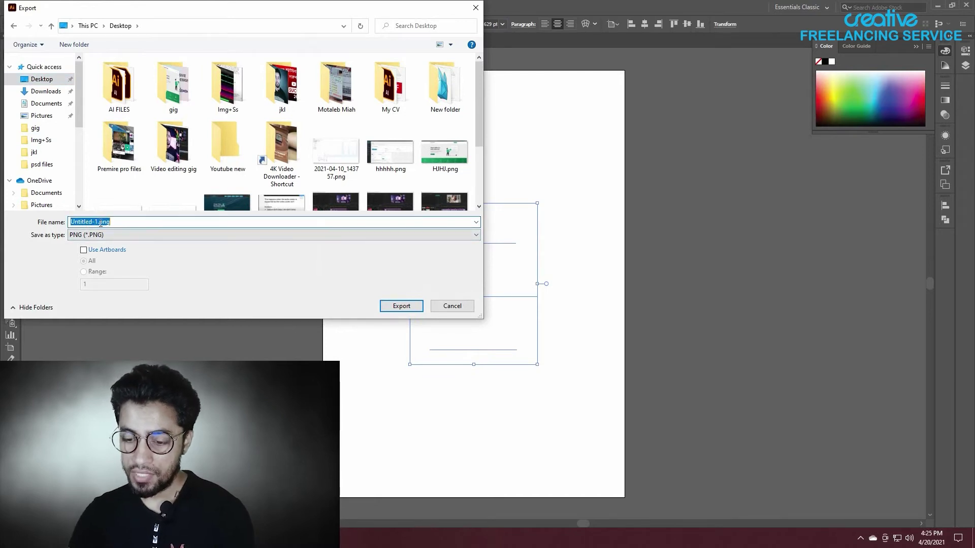
{"action": "type", "text": "T"}
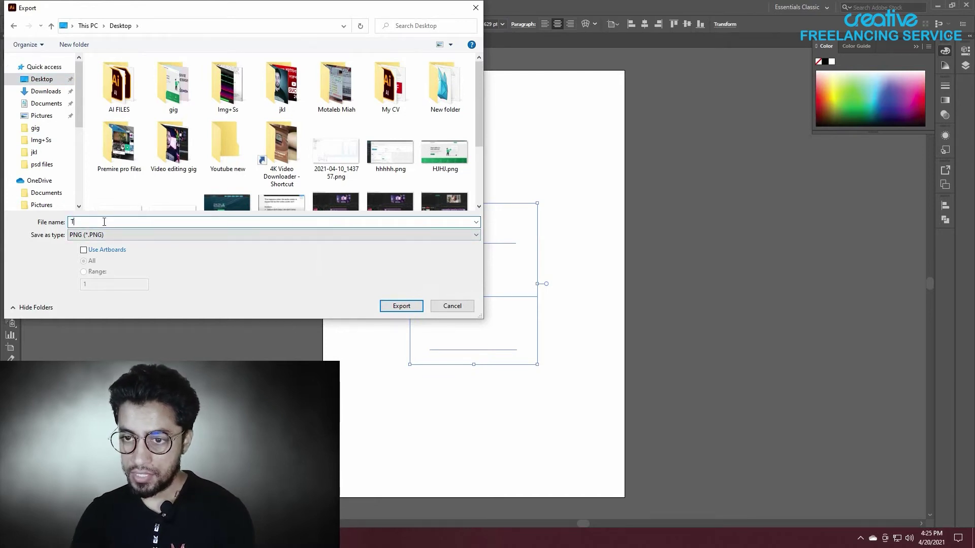
{"action": "type", "text": " DESIGN"}
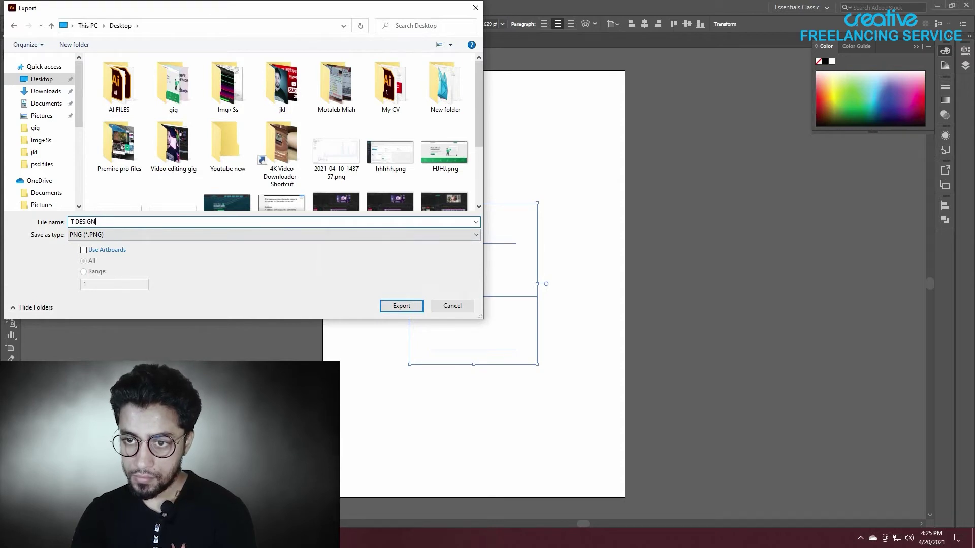
{"action": "key", "text": "Return"}
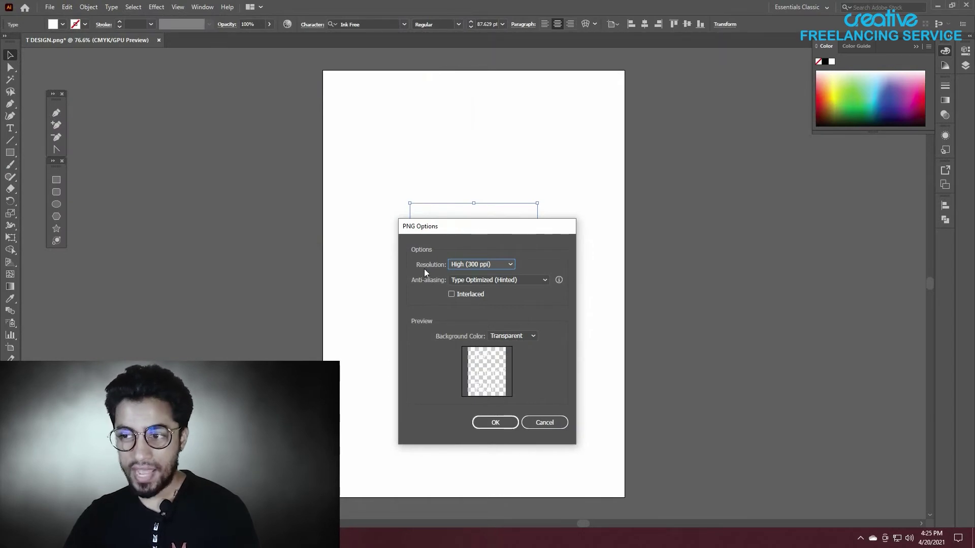
{"action": "left_click", "coordinate": [502, 423]}
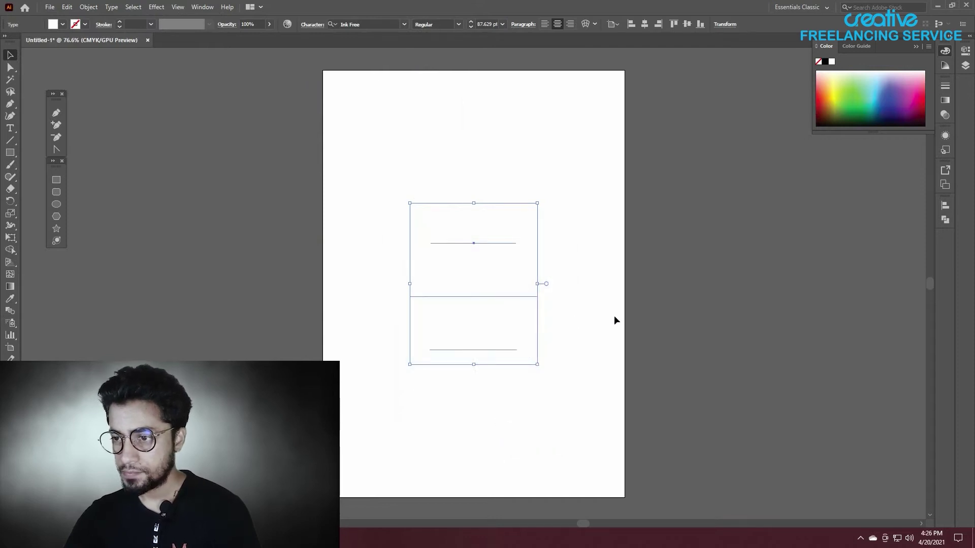
Switch to the Teespring dashboard in the browser and start designing a new product.
{"action": "left_click", "coordinate": [939, 5]}
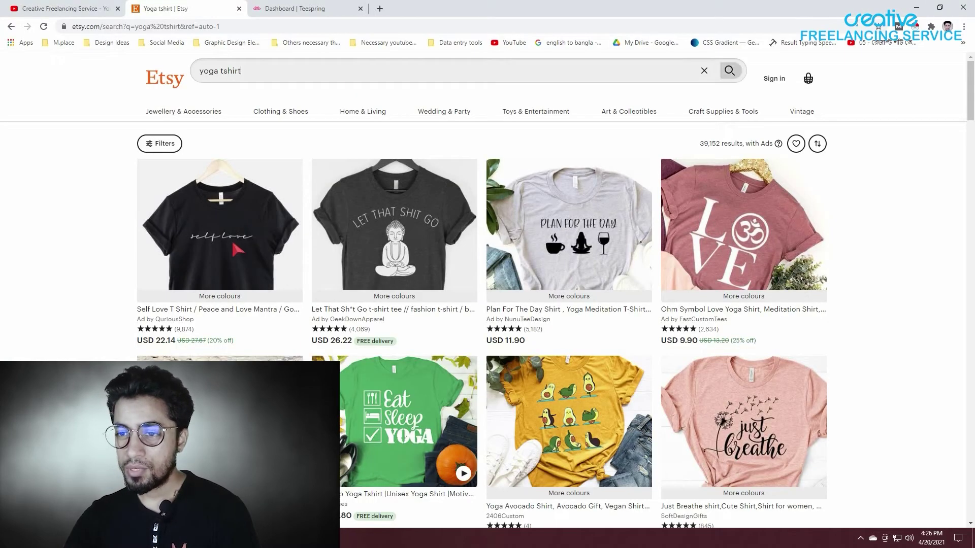
{"action": "left_click", "coordinate": [121, 225]}
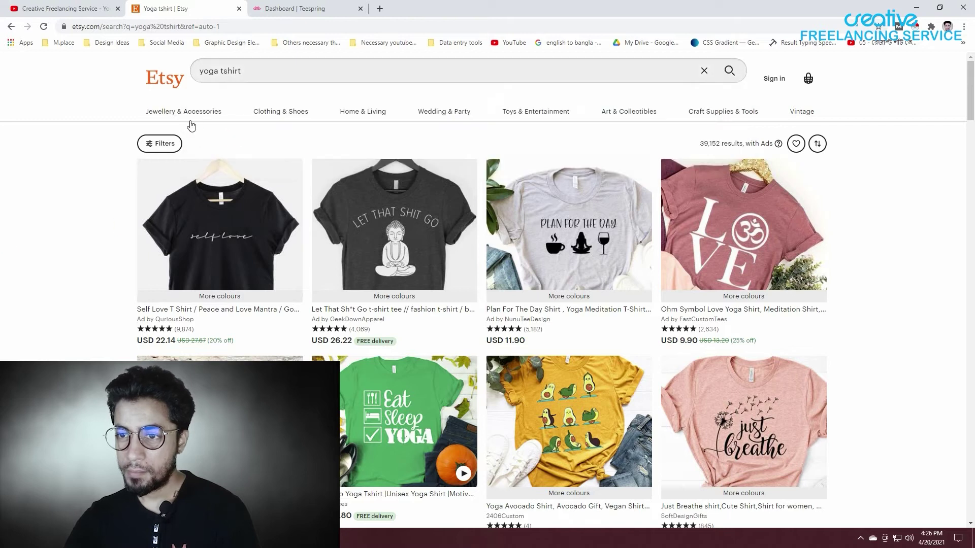
{"action": "left_click", "coordinate": [57, 6]}
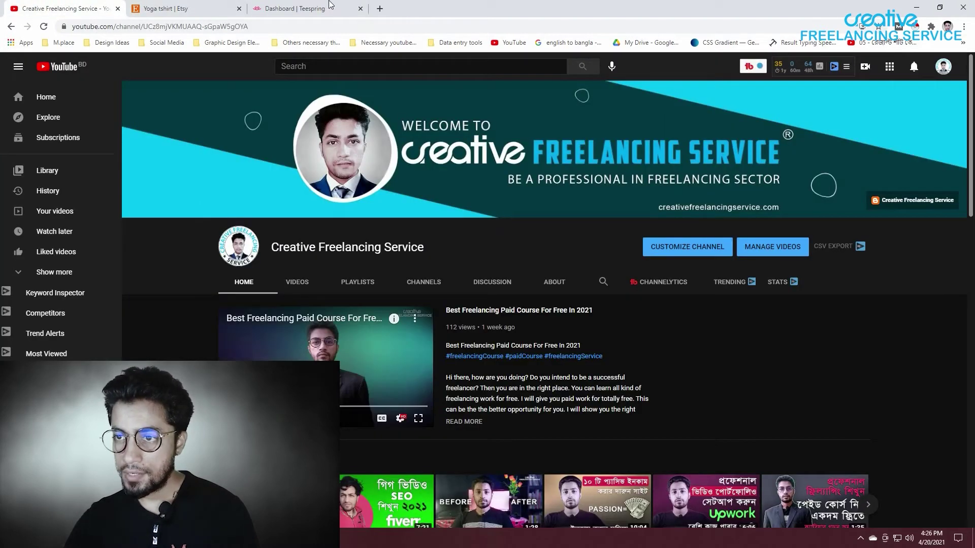
{"action": "left_click", "coordinate": [294, 9]}
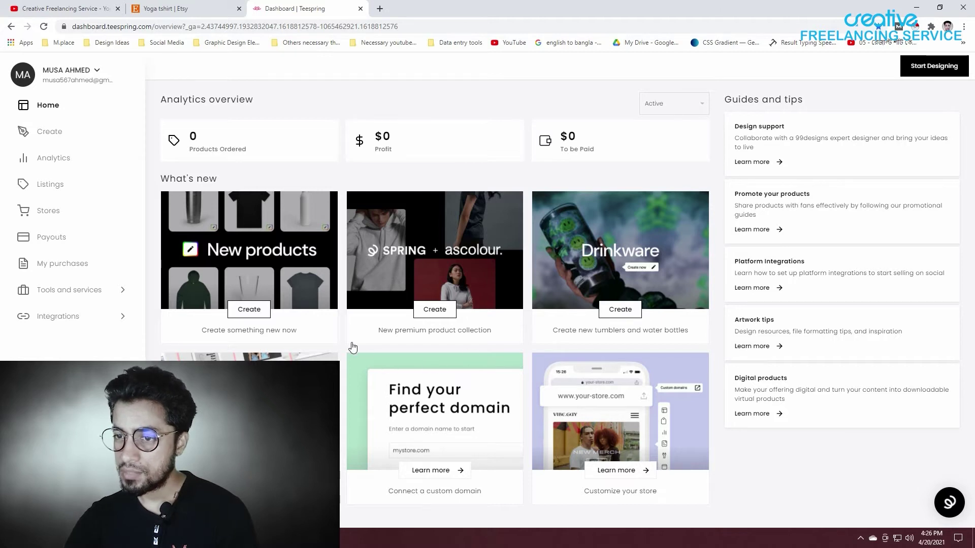
{"action": "left_click", "coordinate": [926, 73]}
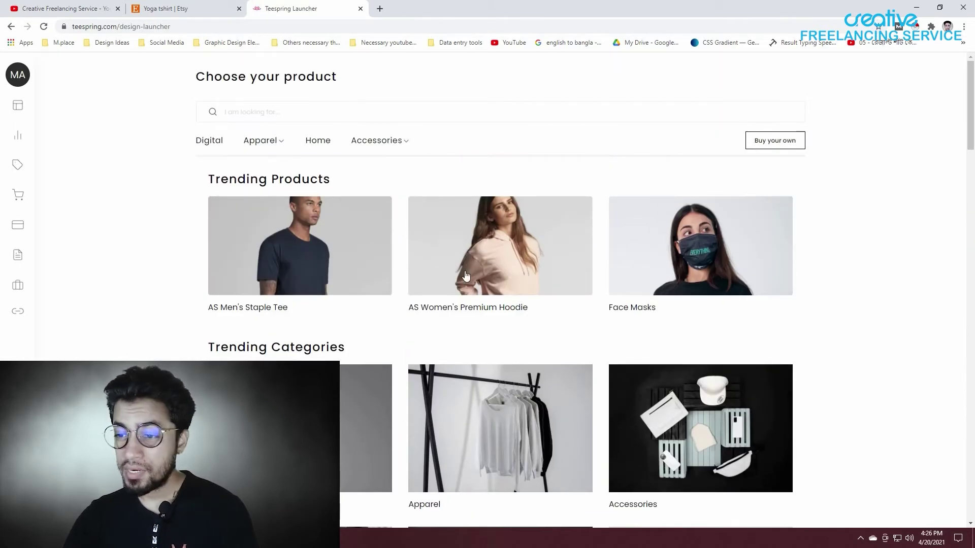
Choose the Unisex / Men's T-Shirts category under Apparel and start designing on the black AS Colour tee.
{"action": "scroll", "coordinate": [479, 234], "scroll_direction": "down", "scroll_amount": 15}
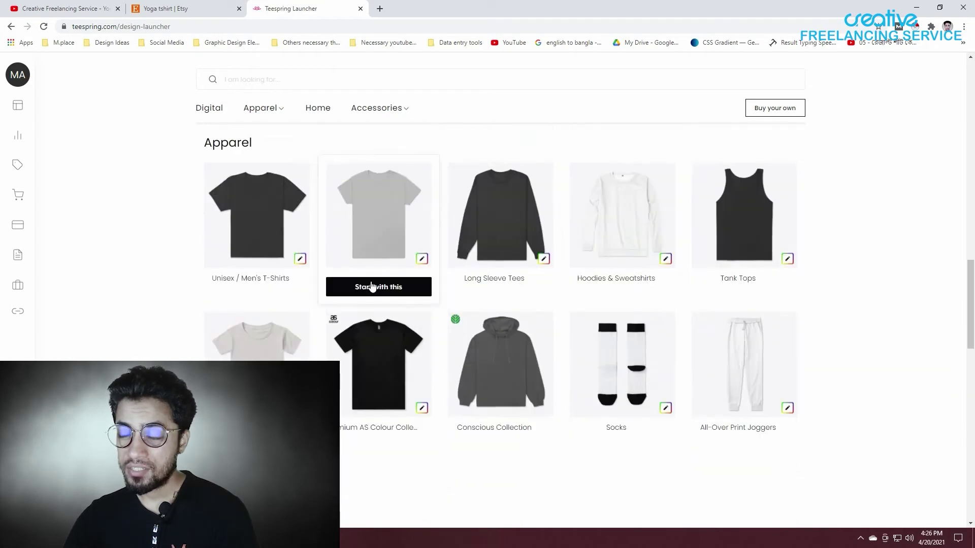
{"action": "scroll", "coordinate": [374, 282], "scroll_direction": "up", "scroll_amount": 1}
{"action": "scroll", "coordinate": [256, 333], "scroll_direction": "down", "scroll_amount": 2}
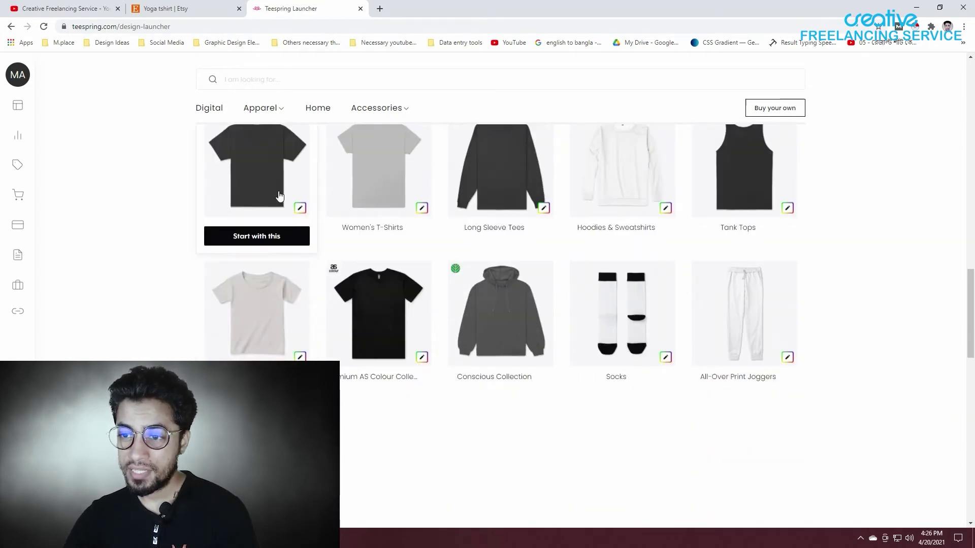
{"action": "scroll", "coordinate": [373, 246], "scroll_direction": "up", "scroll_amount": 2}
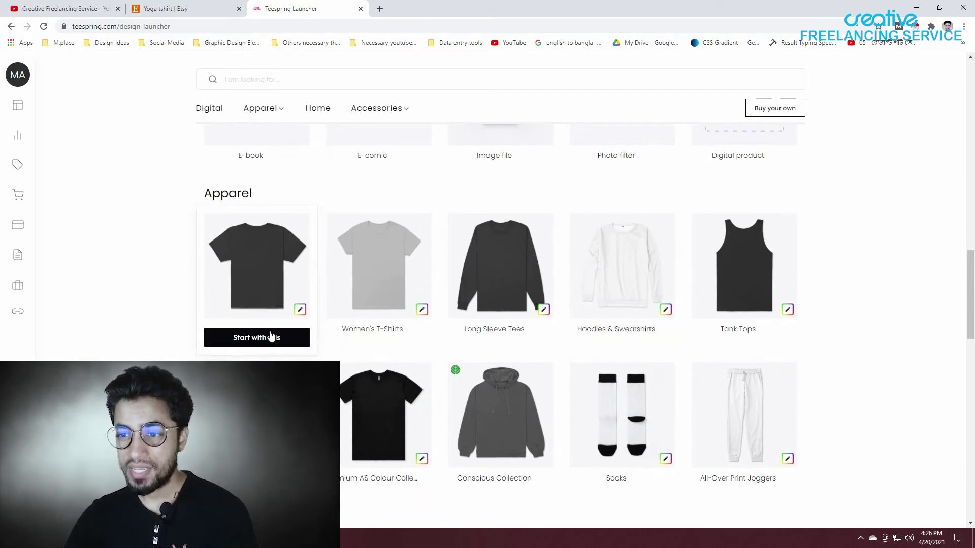
{"action": "left_click", "coordinate": [264, 339]}
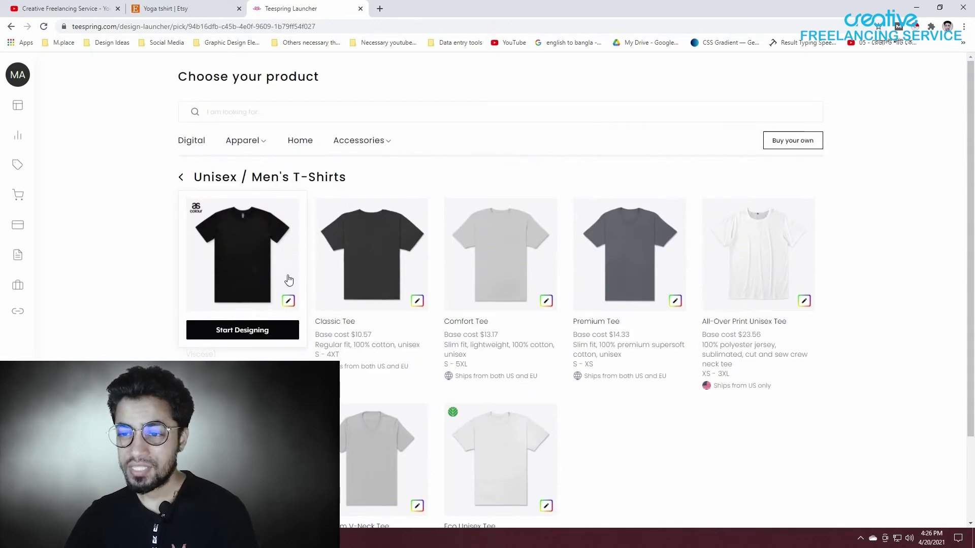
{"action": "left_click", "coordinate": [247, 336]}
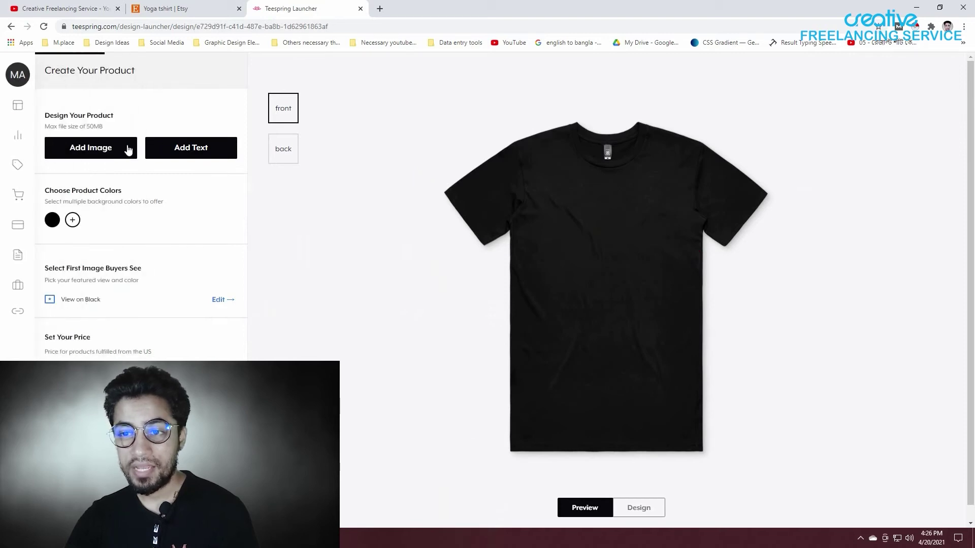
Add the image T DESIGN.png from the Desktop to the front of the black t-shirt.
{"action": "left_click", "coordinate": [102, 151]}
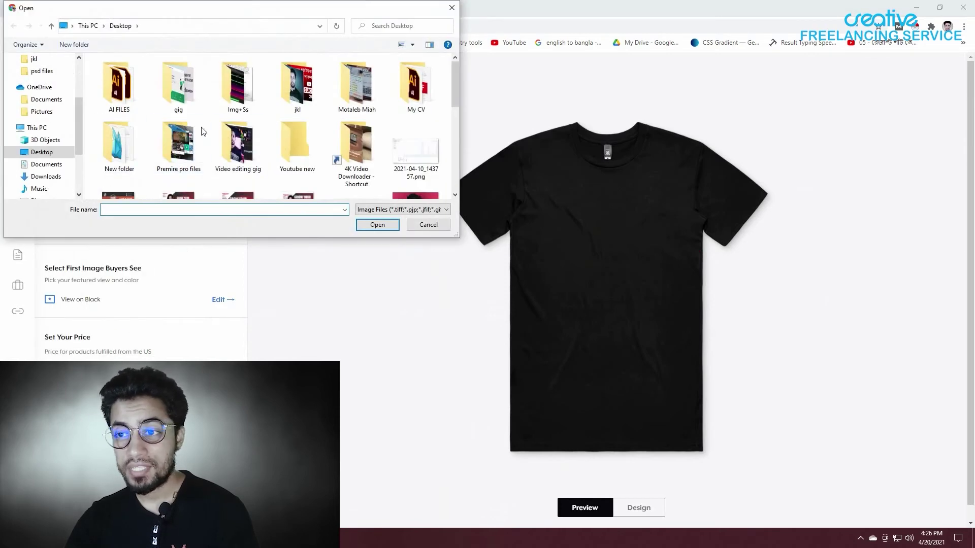
{"action": "scroll", "coordinate": [235, 146], "scroll_direction": "down", "scroll_amount": 3}
{"action": "scroll", "coordinate": [237, 145], "scroll_direction": "down", "scroll_amount": 3}
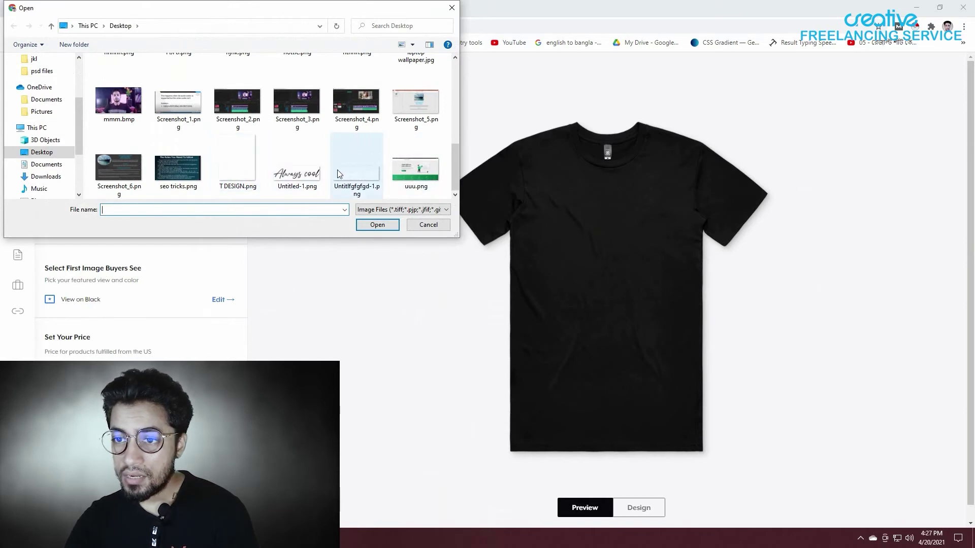
{"action": "scroll", "coordinate": [261, 174], "scroll_direction": "up", "scroll_amount": 1}
{"action": "scroll", "coordinate": [262, 174], "scroll_direction": "down", "scroll_amount": 1}
{"action": "left_click", "coordinate": [249, 180]}
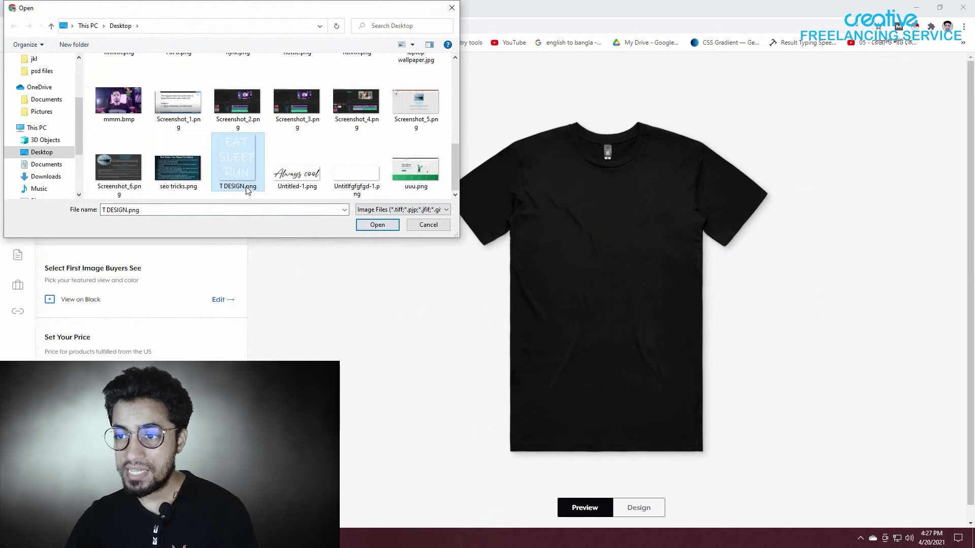
{"action": "left_click", "coordinate": [377, 225]}
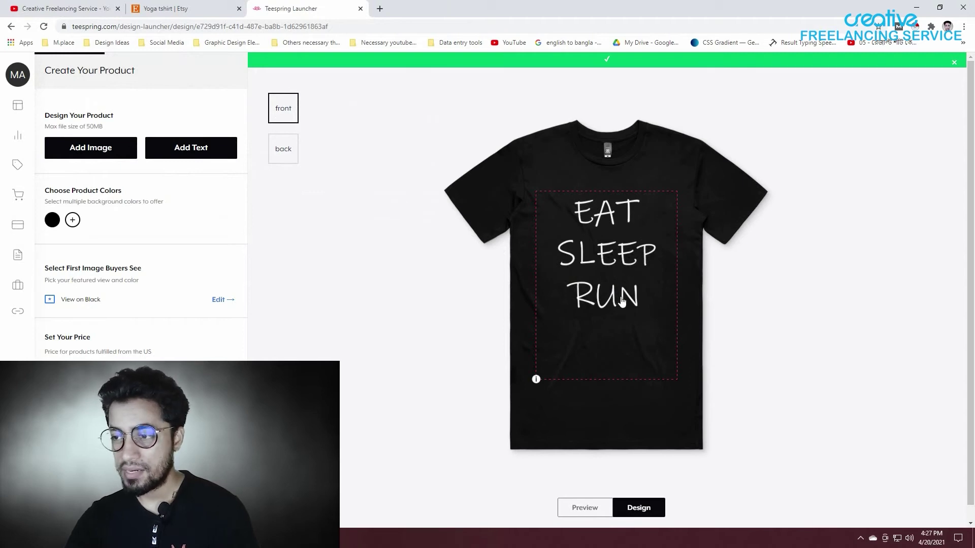
Shrink the artwork to about 7.25 x 9.20 inches near the top of the print area, then preview the shirt and return to design mode.
{"action": "left_click", "coordinate": [625, 256]}
{"action": "left_click_drag", "start_coordinate": [664, 323], "coordinate": [625, 279]}
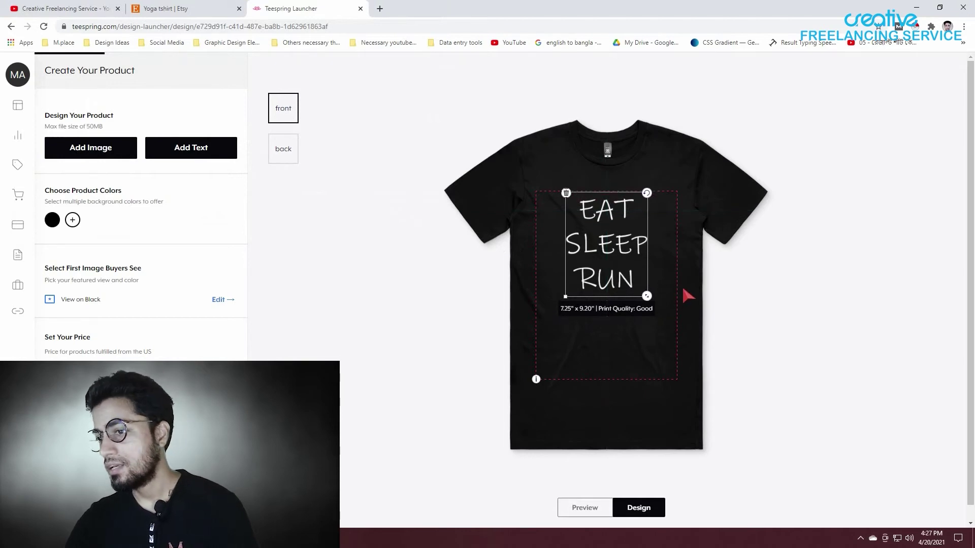
{"action": "left_click", "coordinate": [680, 295]}
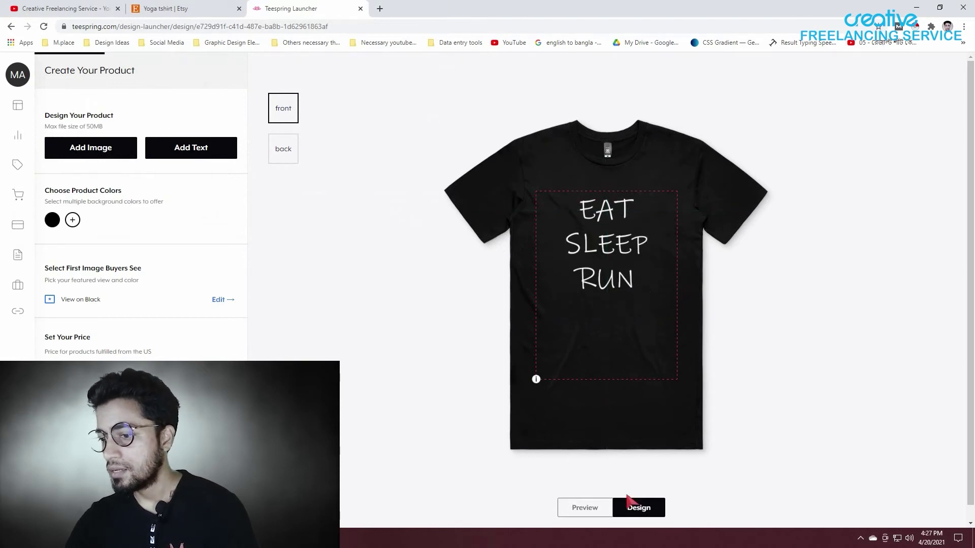
{"action": "left_click", "coordinate": [585, 509]}
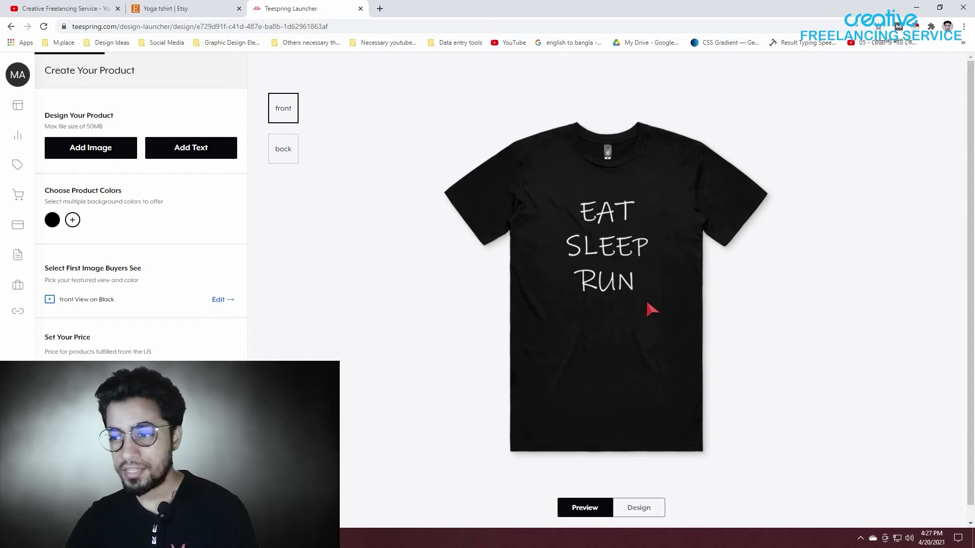
{"action": "left_click", "coordinate": [638, 507]}
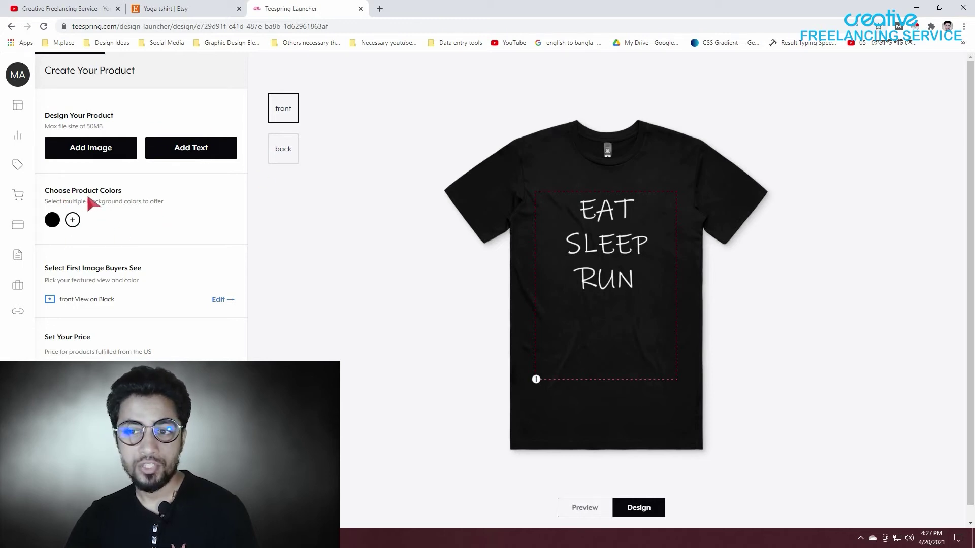
Offer the shirt in navy, red and grey as well as black, then close the background color selection.
{"action": "left_click", "coordinate": [73, 221]}
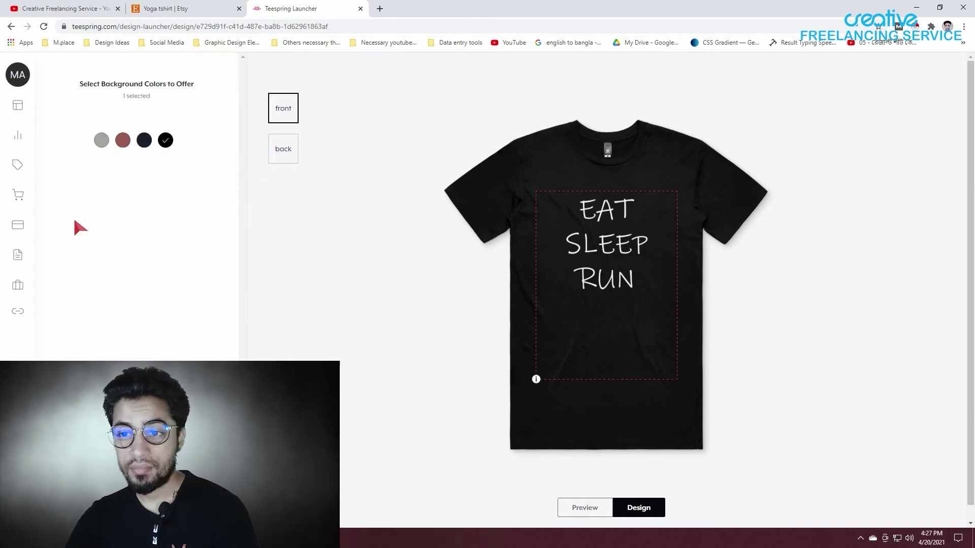
{"action": "left_click", "coordinate": [144, 143]}
{"action": "left_click", "coordinate": [122, 143]}
{"action": "left_click", "coordinate": [101, 142]}
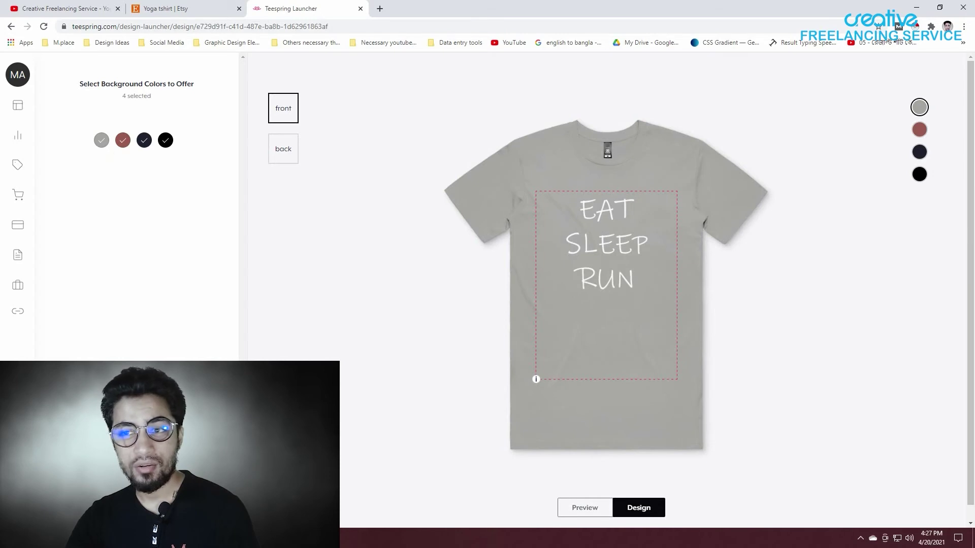
{"action": "key", "text": "Escape"}
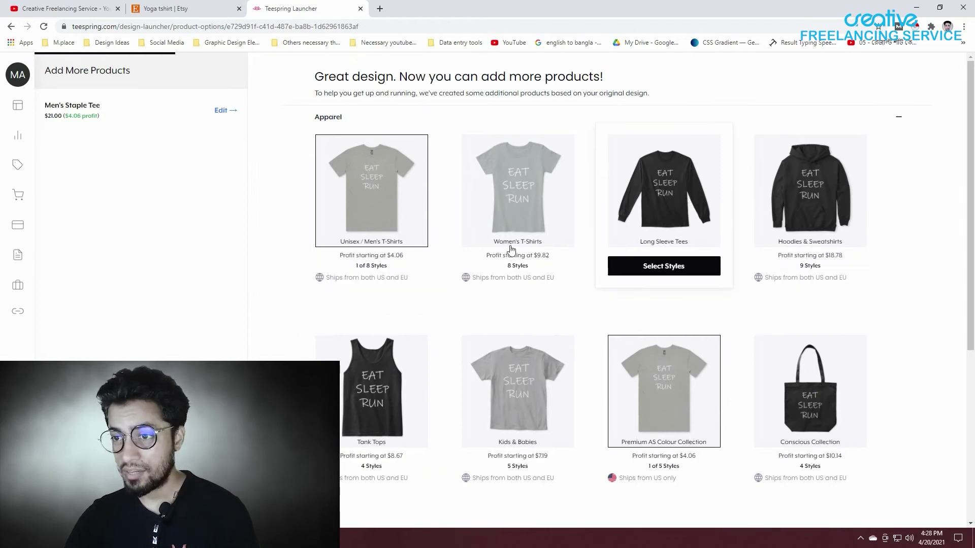
Add the Classic Tee and Comfort Tee styles from the Unisex / Men's T-Shirts category to the products.
{"action": "scroll", "coordinate": [494, 319], "scroll_direction": "down", "scroll_amount": 1}
{"action": "scroll", "coordinate": [378, 247], "scroll_direction": "up", "scroll_amount": 1}
{"action": "left_click", "coordinate": [368, 270]}
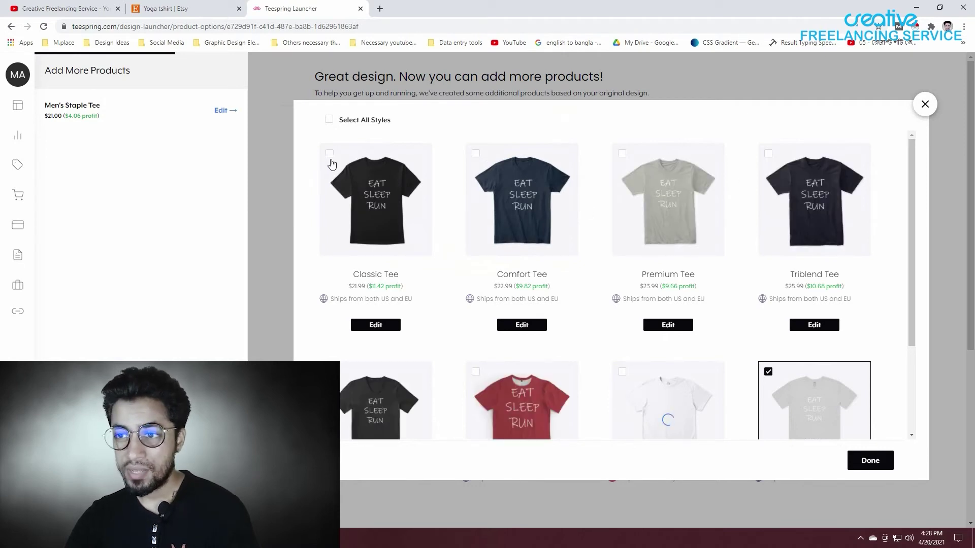
{"action": "left_click", "coordinate": [328, 153]}
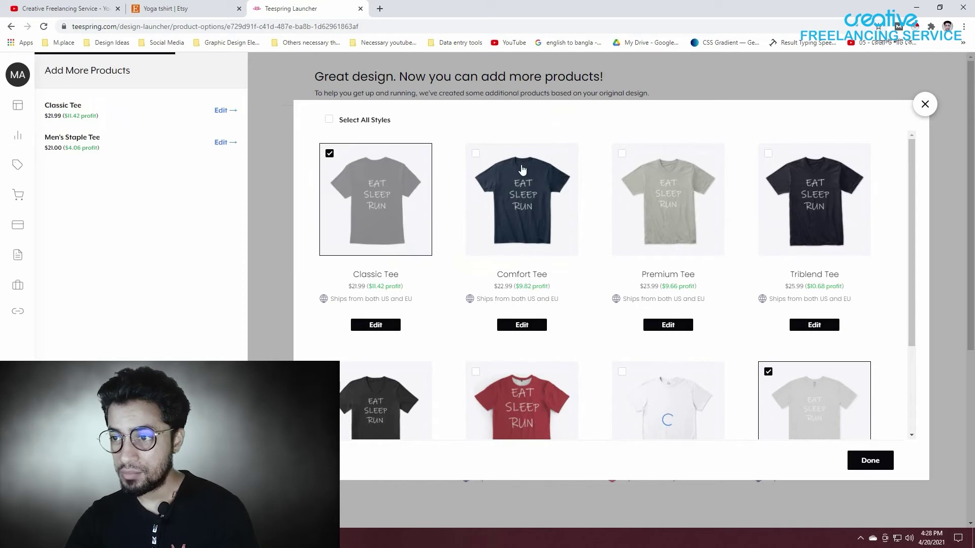
{"action": "left_click", "coordinate": [476, 154]}
{"action": "scroll", "coordinate": [578, 340], "scroll_direction": "down", "scroll_amount": 2}
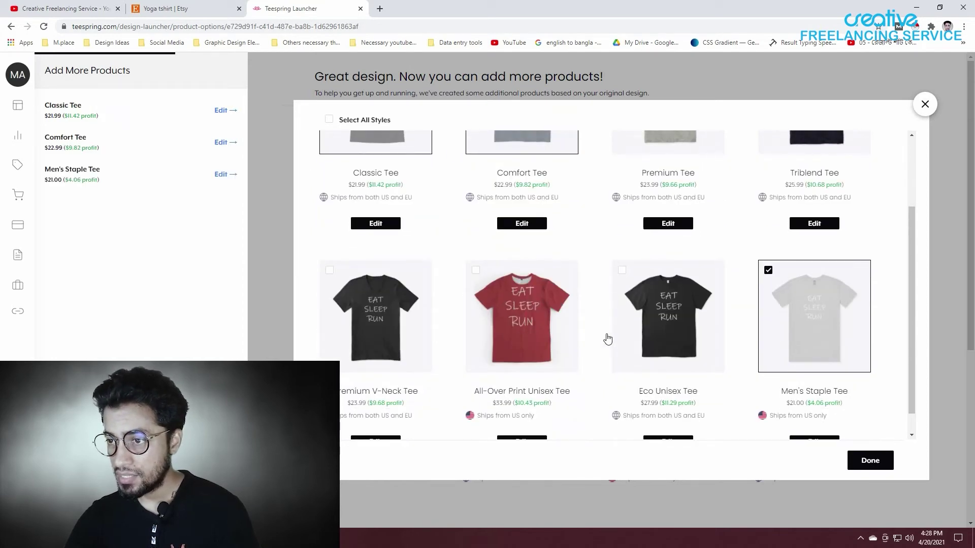
{"action": "scroll", "coordinate": [604, 337], "scroll_direction": "up", "scroll_amount": 2}
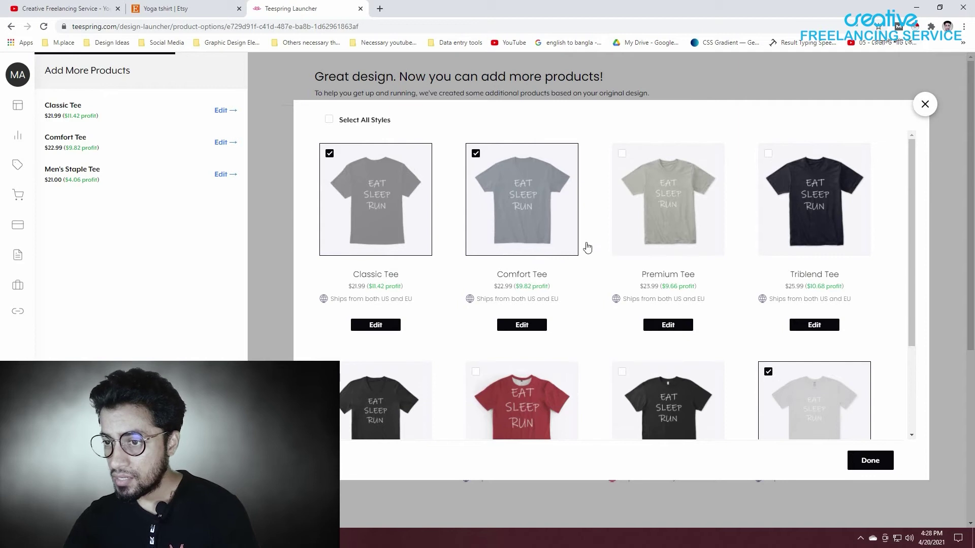
{"action": "left_click", "coordinate": [476, 153]}
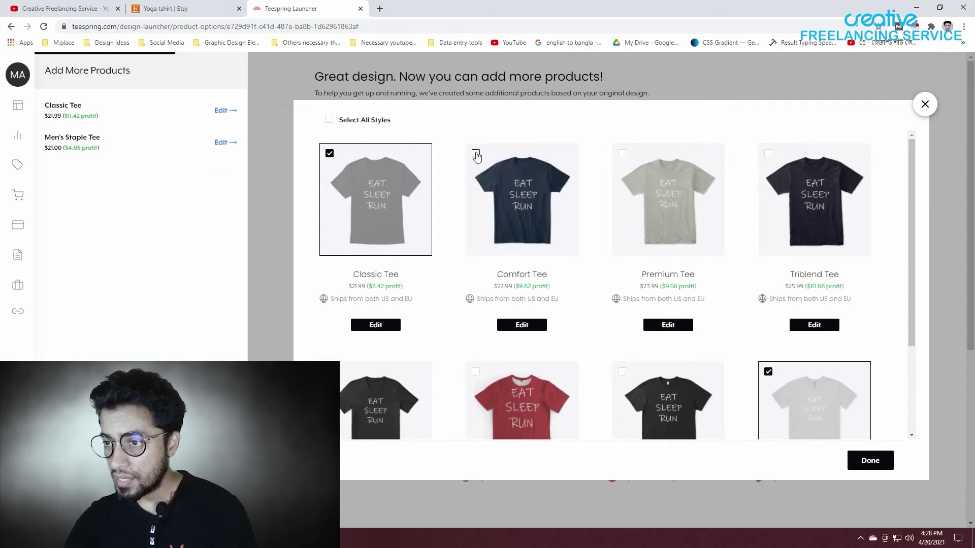
{"action": "left_click", "coordinate": [476, 153]}
Edit the All-Over Print Unisex Tee, move its front artwork slightly lower below the collar, and save it to the products.
{"action": "scroll", "coordinate": [534, 380], "scroll_direction": "down", "scroll_amount": 2}
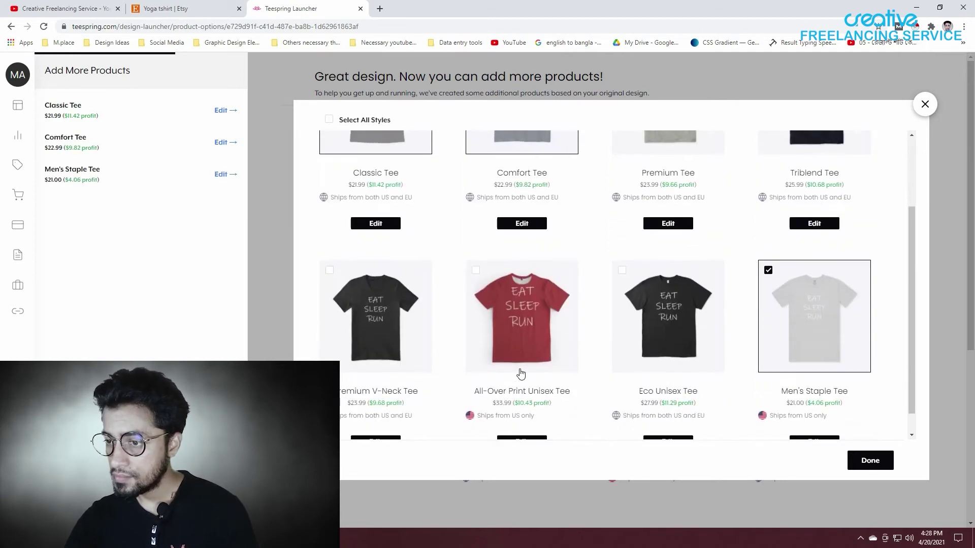
{"action": "scroll", "coordinate": [532, 373], "scroll_direction": "down", "scroll_amount": 1}
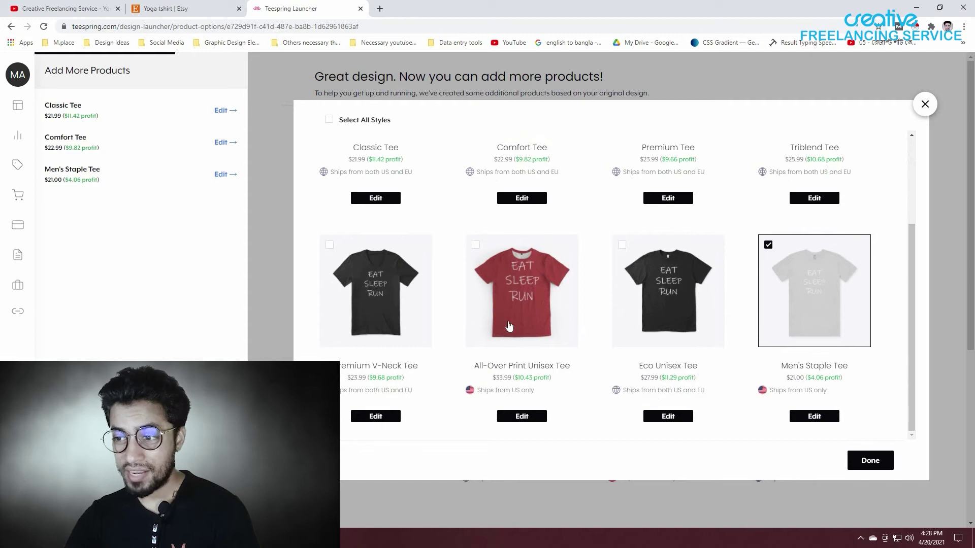
{"action": "left_click", "coordinate": [517, 418]}
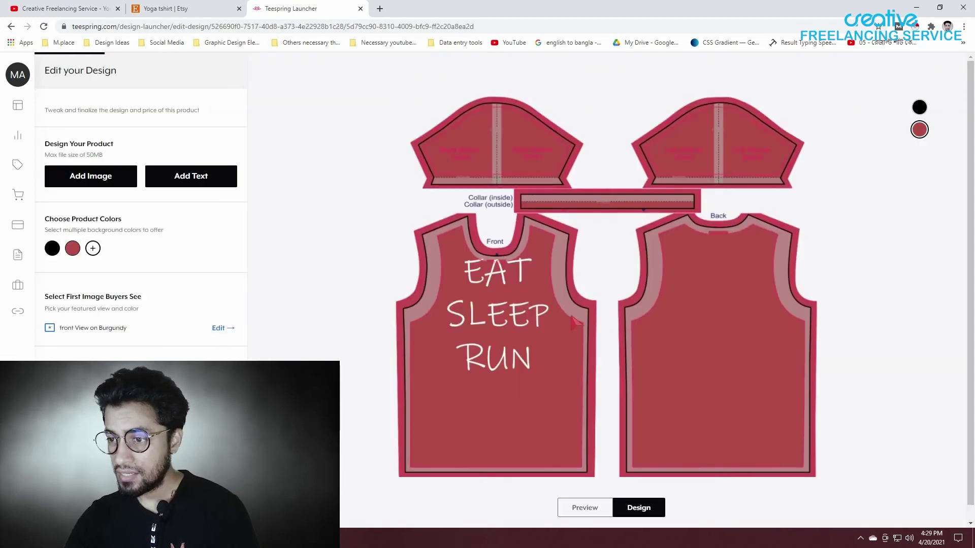
{"action": "left_click", "coordinate": [517, 316]}
{"action": "left_click_drag", "start_coordinate": [513, 316], "coordinate": [511, 335]}
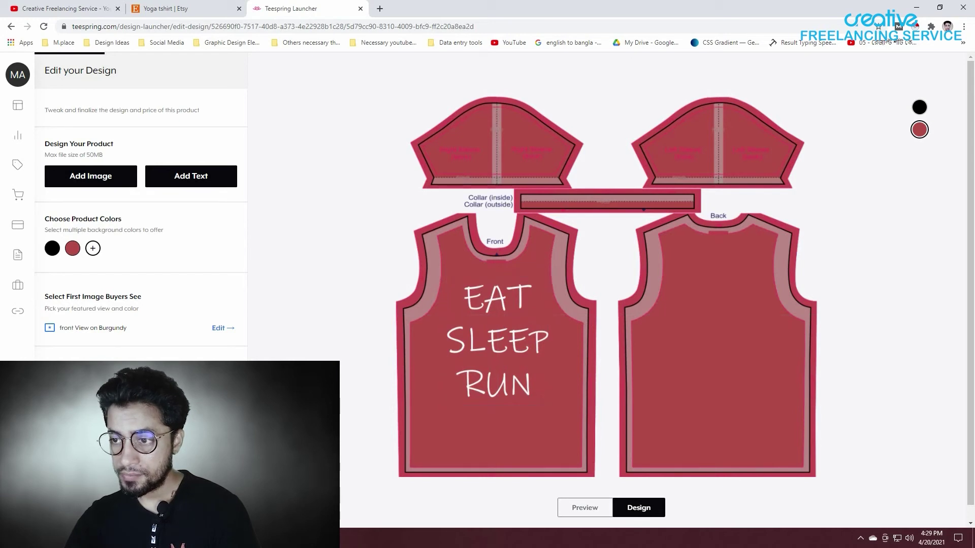
{"action": "left_click", "coordinate": [141, 513]}
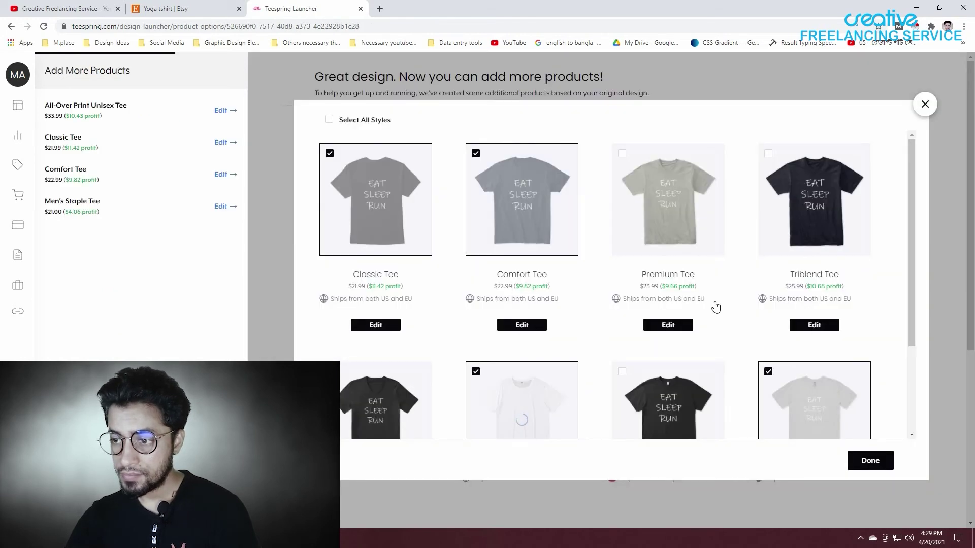
Review the Unisex / Men's T-Shirts styles, confirm the selection and continue to creating the listing.
{"action": "scroll", "coordinate": [716, 306], "scroll_direction": "down", "scroll_amount": 2}
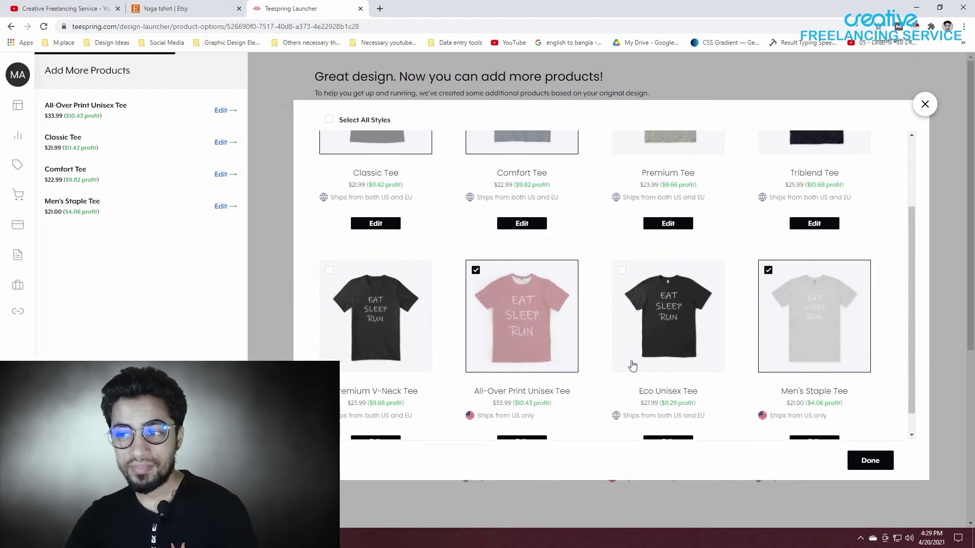
{"action": "scroll", "coordinate": [628, 378], "scroll_direction": "down", "scroll_amount": 1}
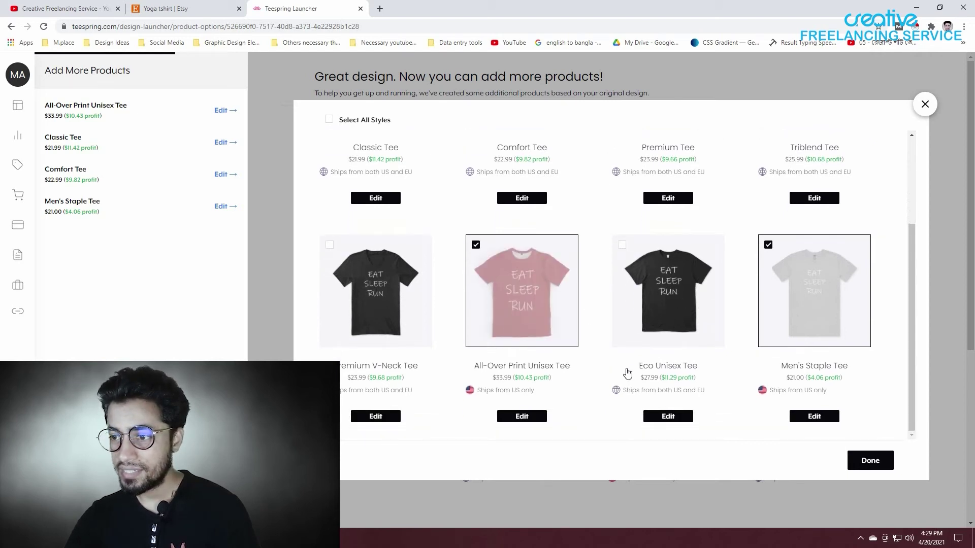
{"action": "scroll", "coordinate": [625, 374], "scroll_direction": "up", "scroll_amount": 3}
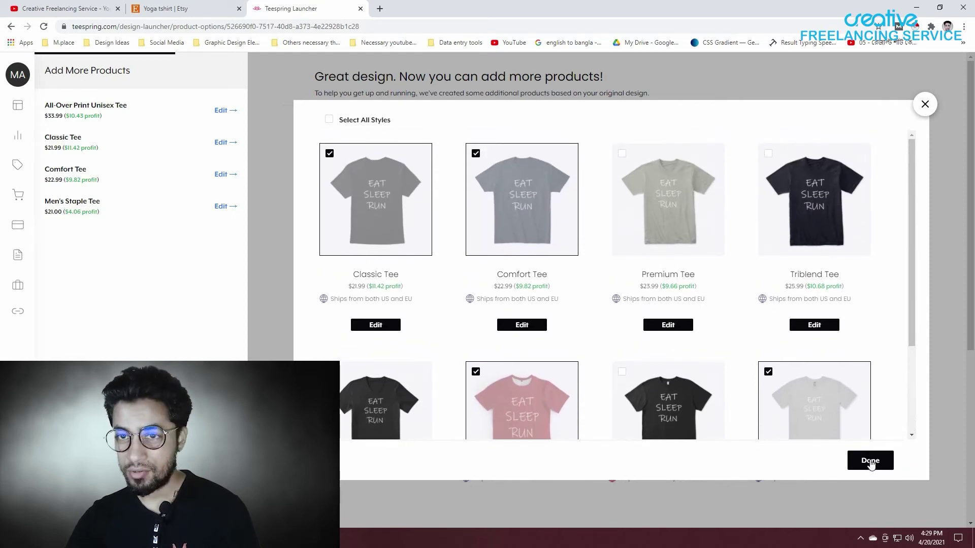
{"action": "left_click", "coordinate": [870, 461]}
{"action": "scroll", "coordinate": [386, 356], "scroll_direction": "down", "scroll_amount": 3}
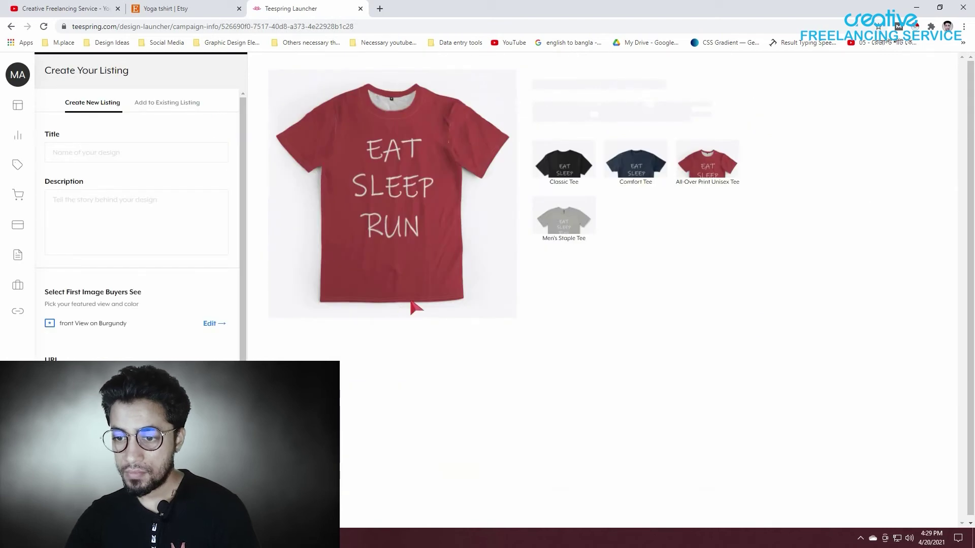
Title the listing "Eat sleep run" and enter the description from "Add some coolness in your tshirt." through "BUY IT NOW to place your order.".
{"action": "scroll", "coordinate": [174, 350], "scroll_direction": "down", "scroll_amount": 1}
{"action": "scroll", "coordinate": [153, 305], "scroll_direction": "up", "scroll_amount": 1}
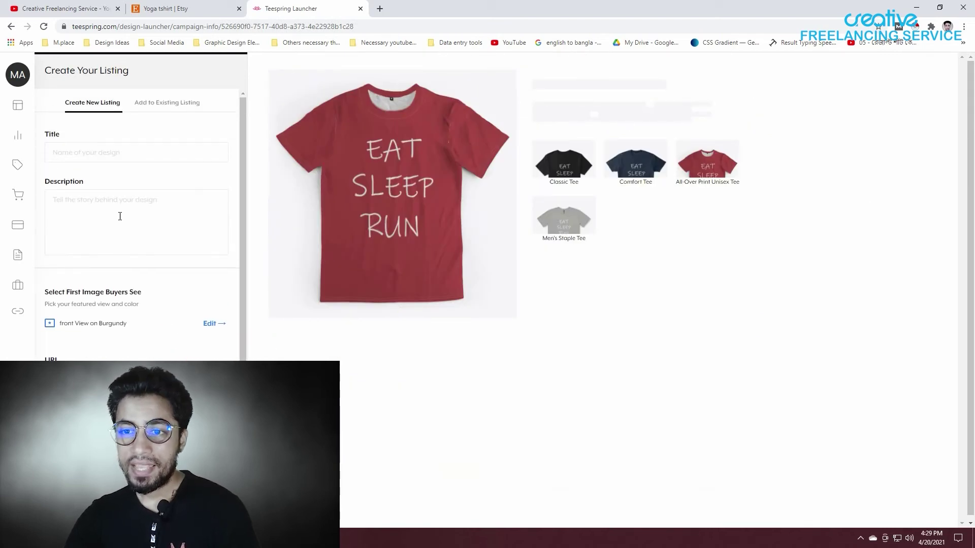
{"action": "left_click", "coordinate": [94, 153]}
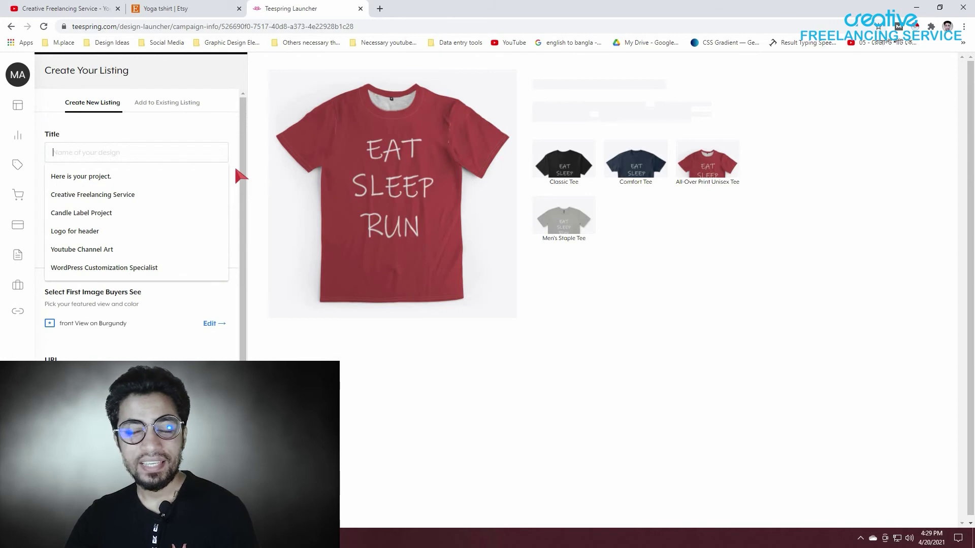
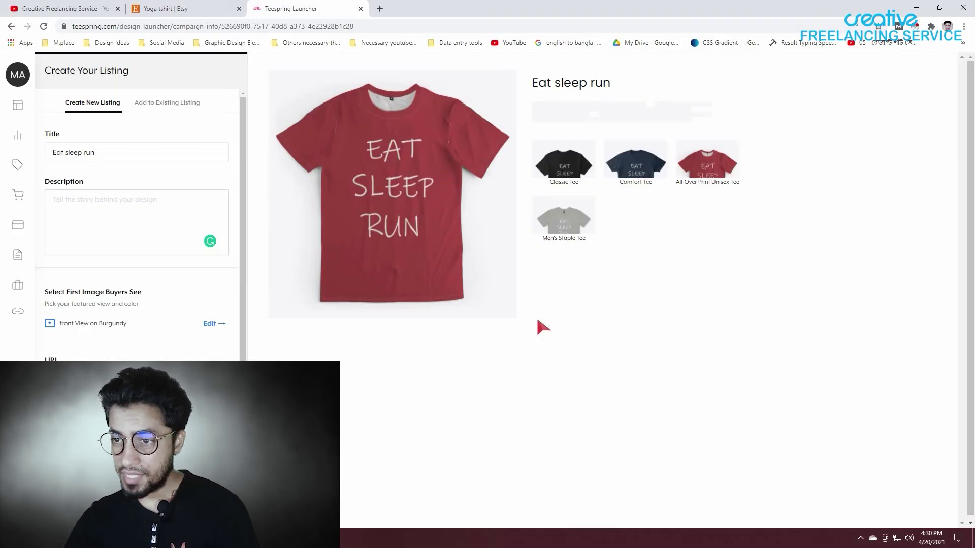
{"action": "left_click", "coordinate": [126, 199]}
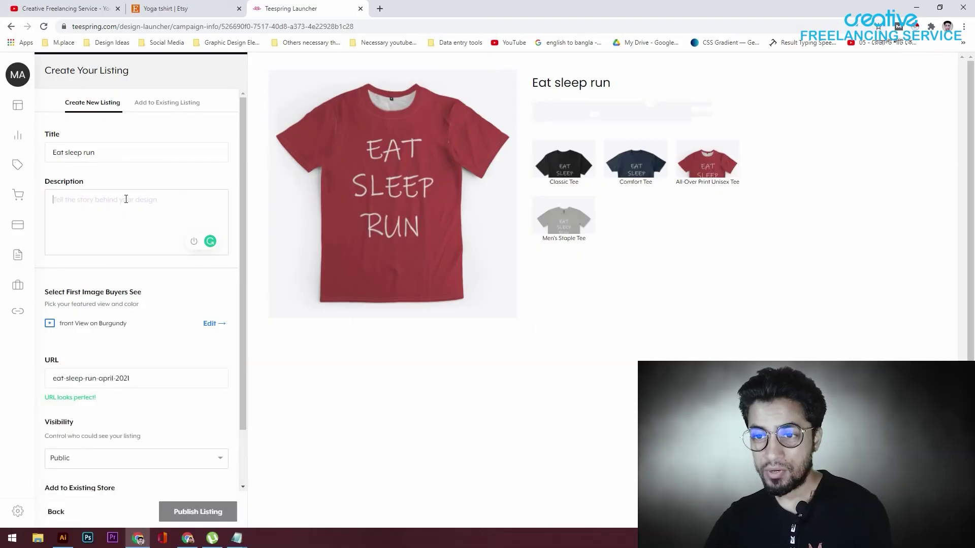
{"action": "type", "text": "Add some coolness in your tshirt. Be \"always cool\" is a perfect gift for your beloved person.  Choose your size and color below then BUY IT NOW to place your order."}
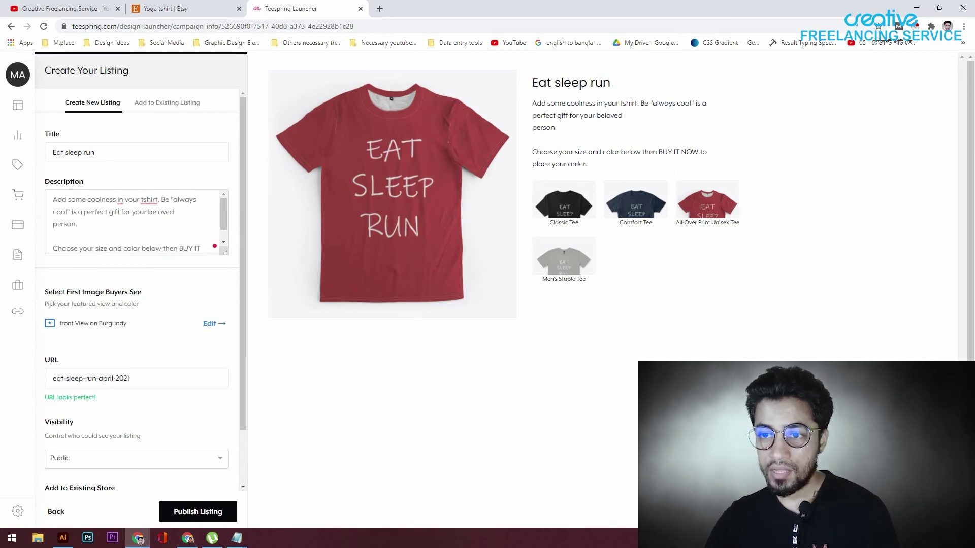
Replace the phrase Be "always cool" in the listing description with "Eat sleep run" enclosed in quotation marks.
{"action": "left_click", "coordinate": [151, 201]}
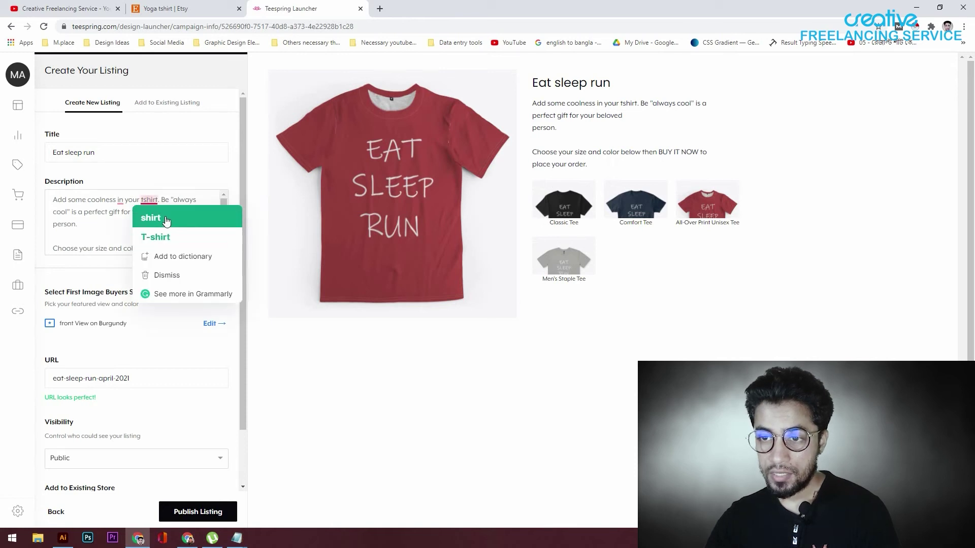
{"action": "left_click", "coordinate": [169, 200]}
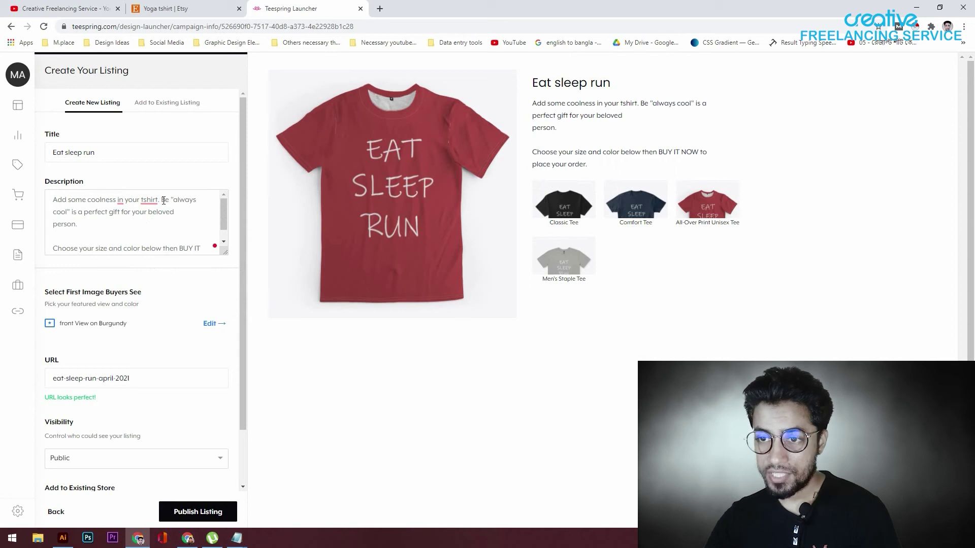
{"action": "left_click_drag", "start_coordinate": [162, 200], "coordinate": [69, 214]}
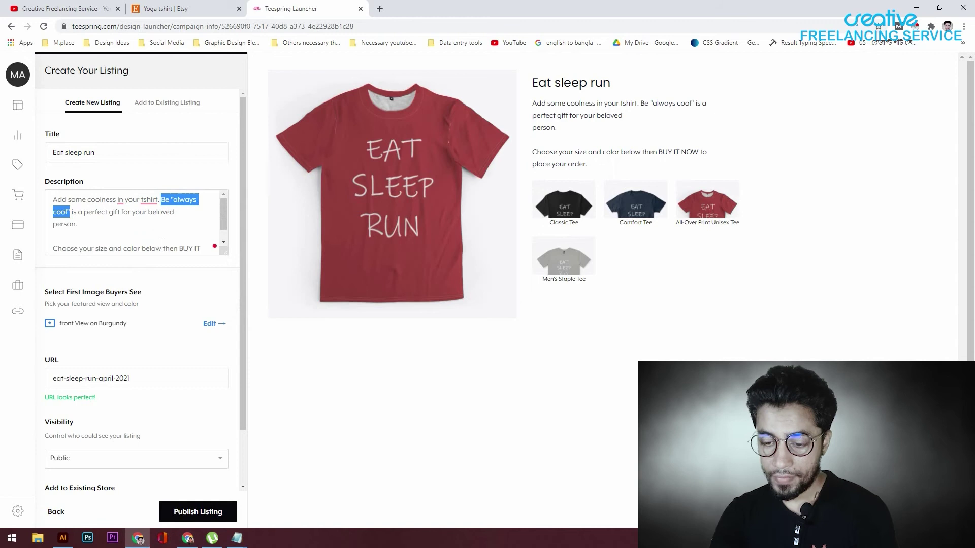
{"action": "type", "text": "Eat"}
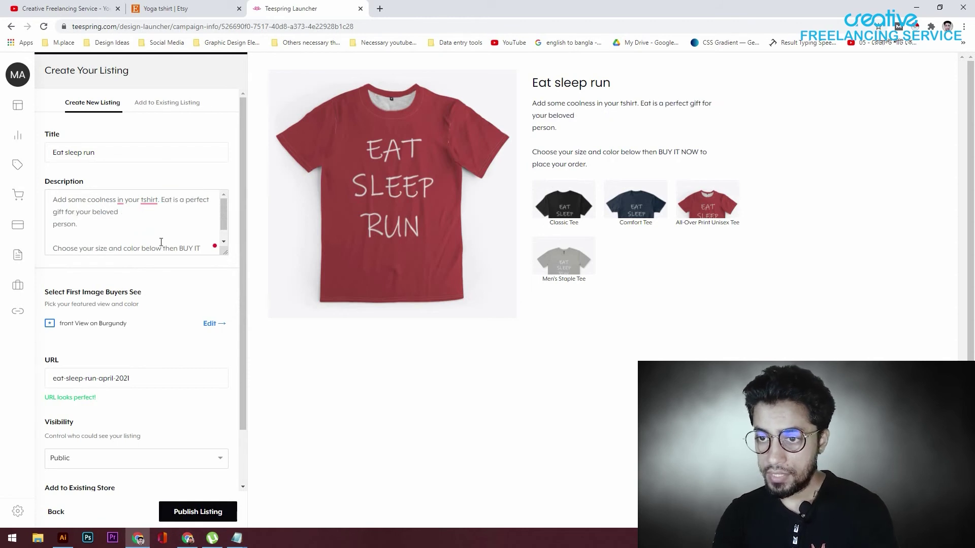
{"action": "type", "text": " sleep"}
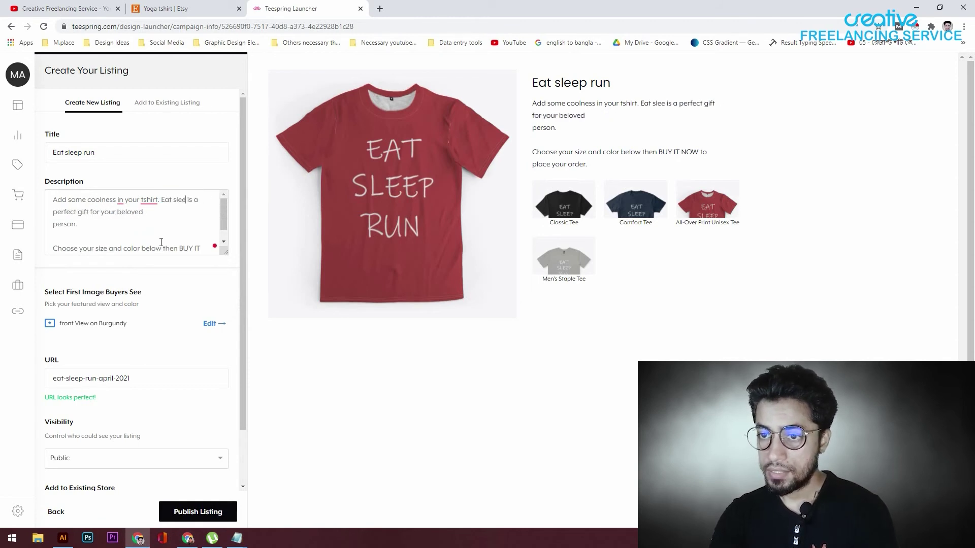
{"action": "type", "text": " run"}
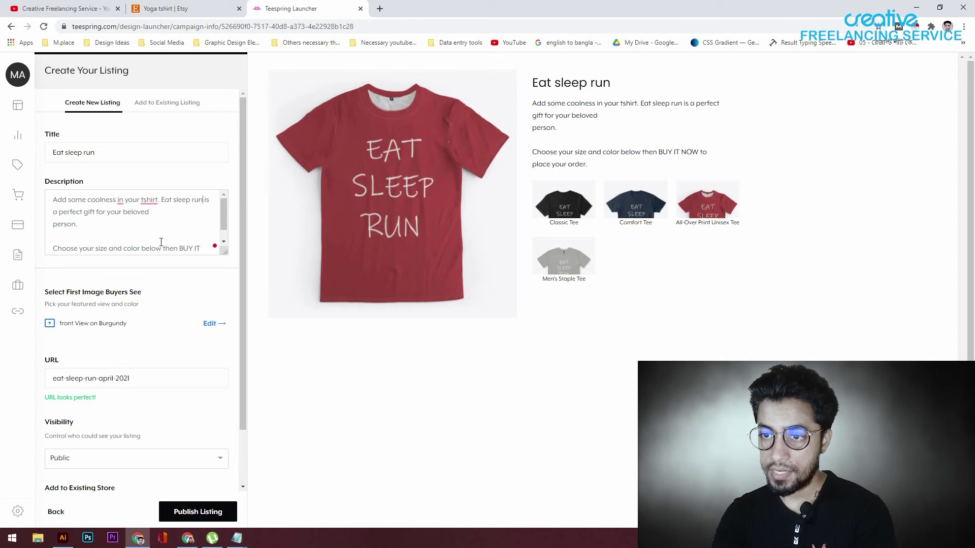
{"action": "type", "text": "\""}
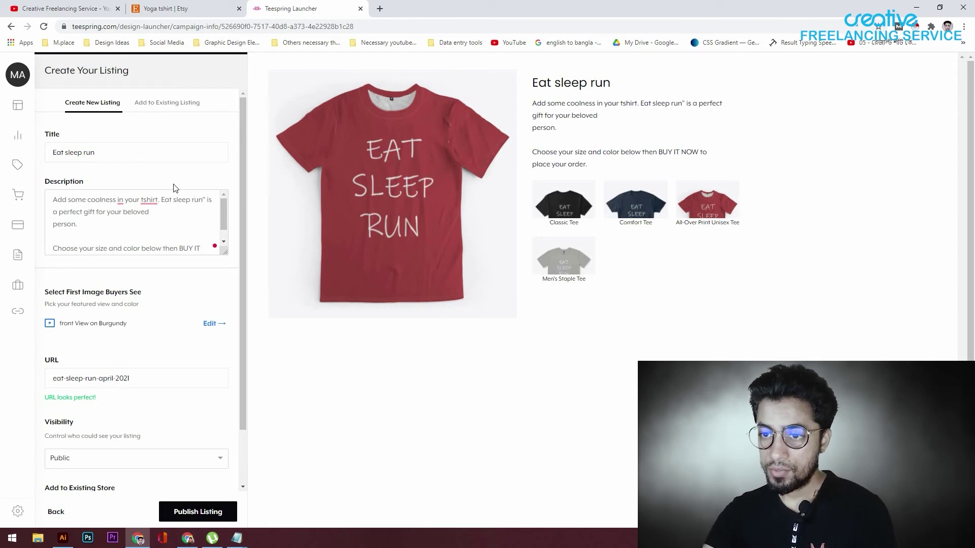
{"action": "left_click", "coordinate": [161, 200]}
{"action": "type", "text": "\""}
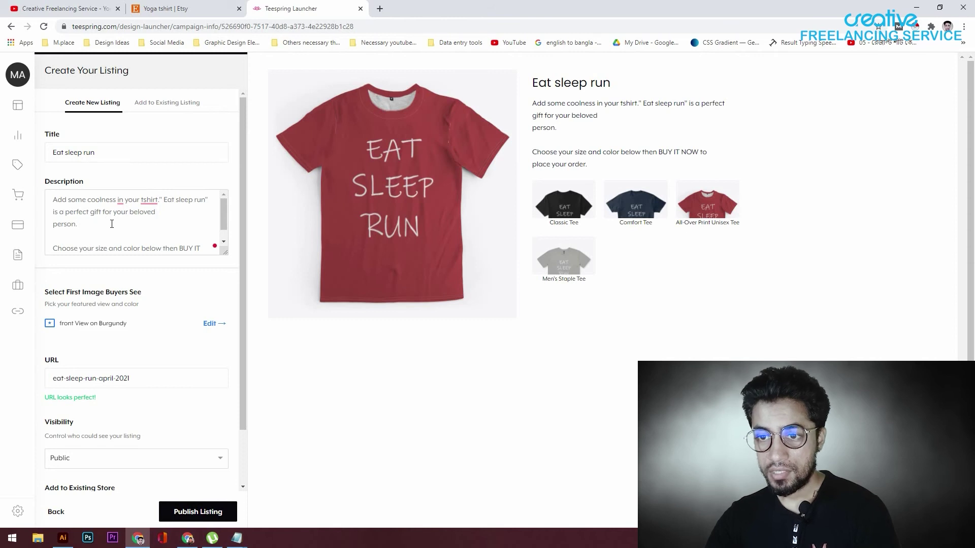
Review the listing details and set the Add to Existing Store option to "I'll add it later".
{"action": "scroll", "coordinate": [126, 246], "scroll_direction": "down", "scroll_amount": 1}
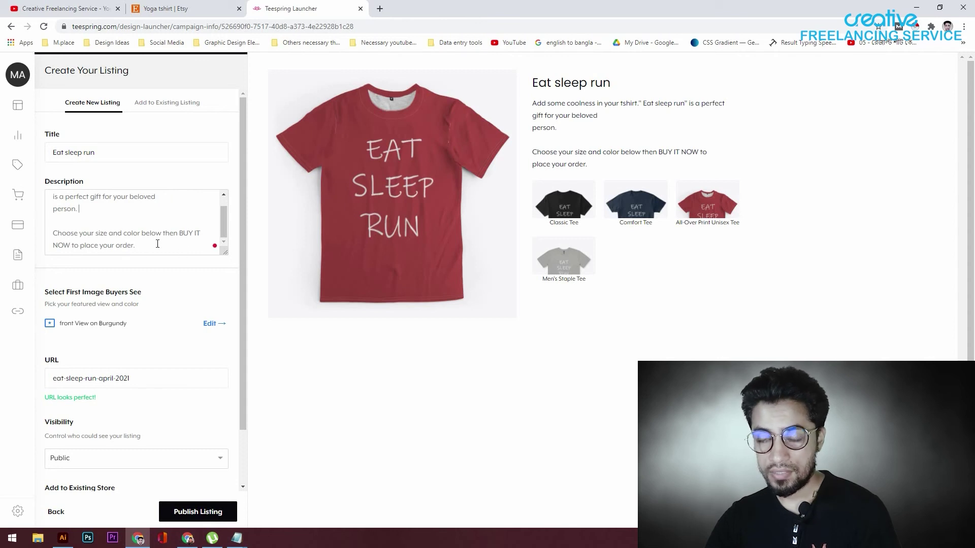
{"action": "scroll", "coordinate": [151, 248], "scroll_direction": "down", "scroll_amount": 2}
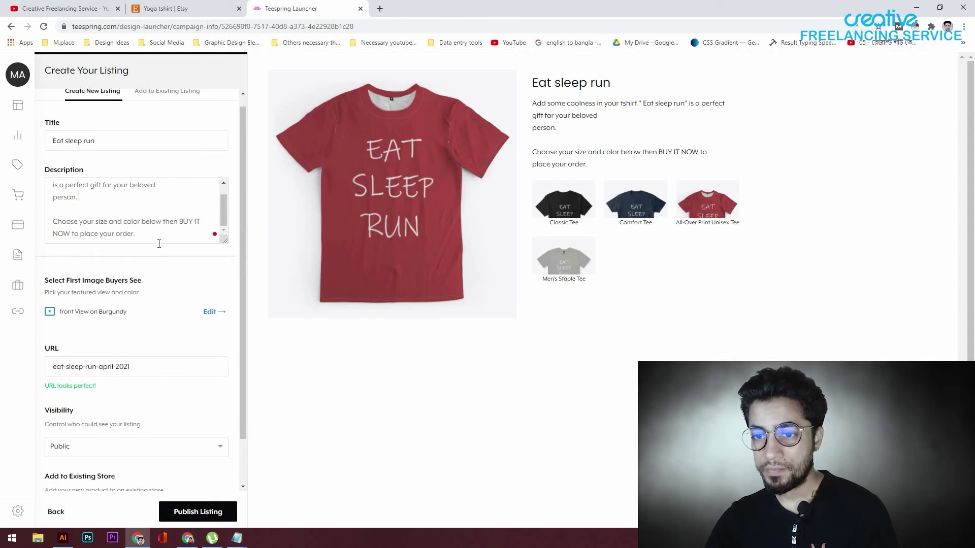
{"action": "scroll", "coordinate": [160, 272], "scroll_direction": "down", "scroll_amount": 1}
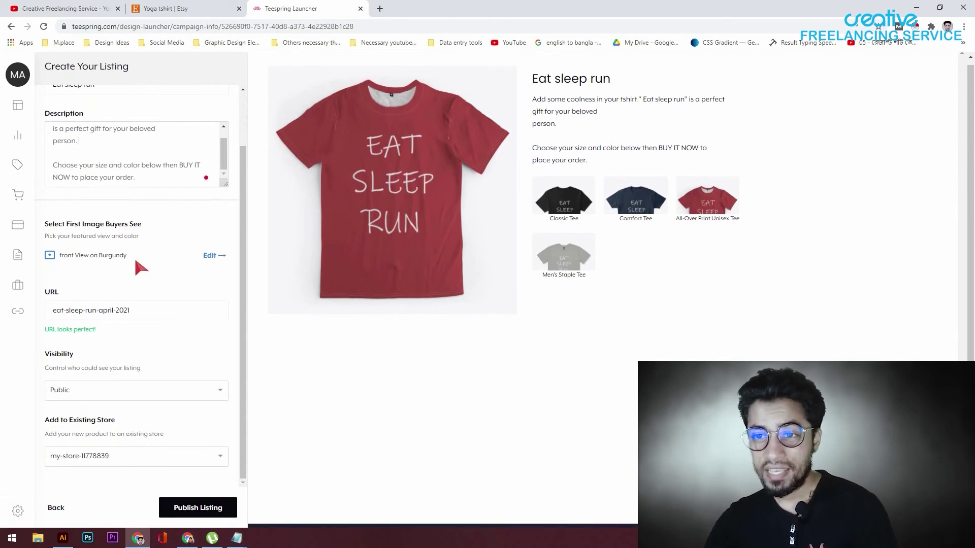
{"action": "scroll", "coordinate": [135, 262], "scroll_direction": "up", "scroll_amount": 2}
{"action": "scroll", "coordinate": [124, 229], "scroll_direction": "down", "scroll_amount": 2}
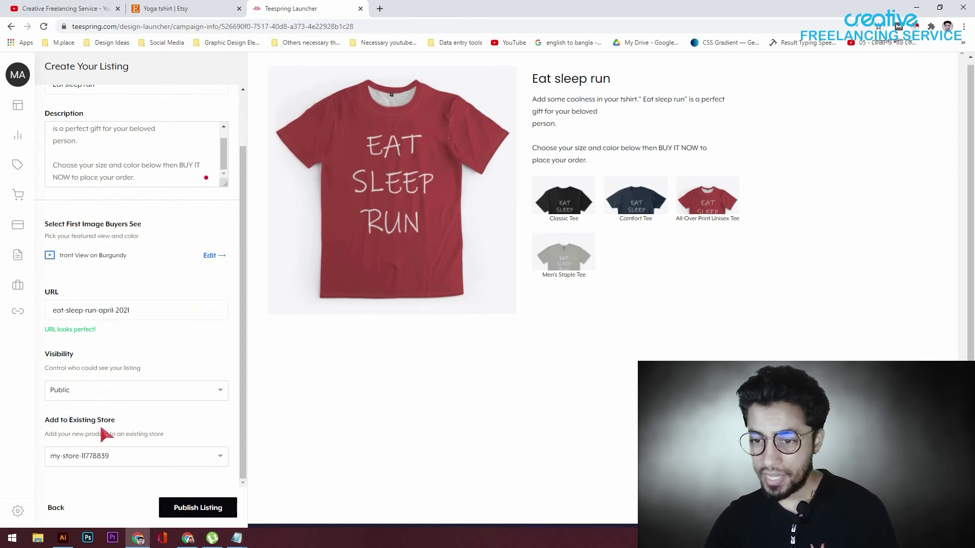
{"action": "left_click", "coordinate": [131, 460]}
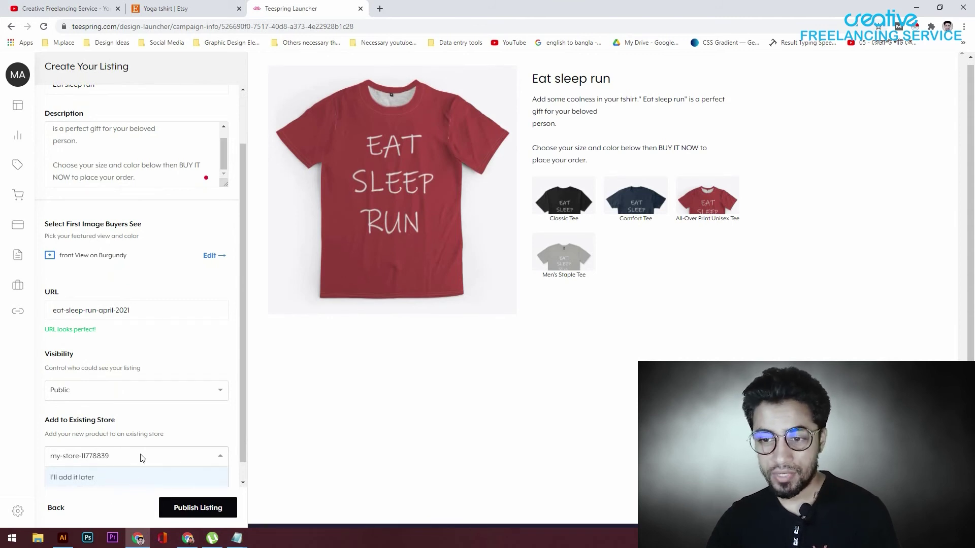
{"action": "left_click", "coordinate": [97, 480]}
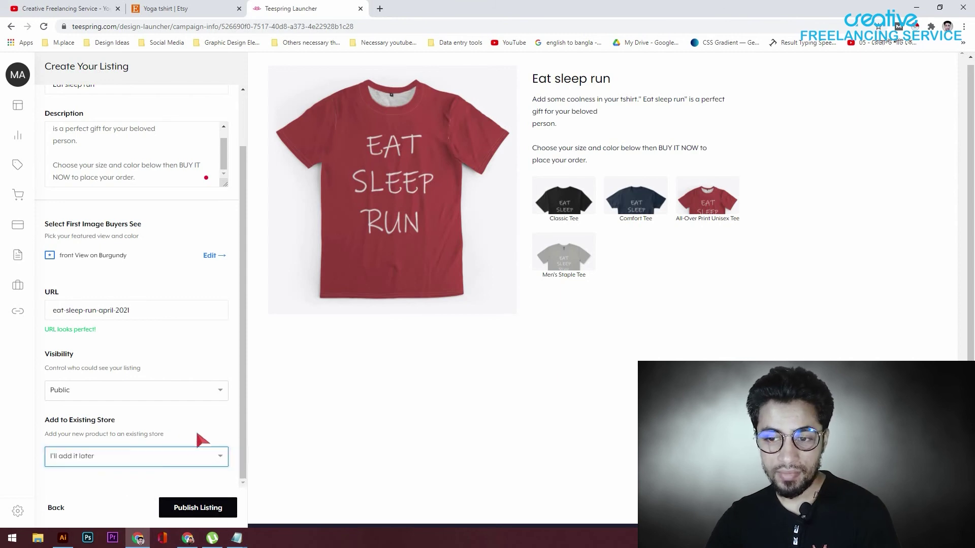
Try to publish the "Eat sleep run" listing and dismiss the payout information notice.
{"action": "scroll", "coordinate": [165, 421], "scroll_direction": "up", "scroll_amount": 1}
{"action": "scroll", "coordinate": [165, 422], "scroll_direction": "down", "scroll_amount": 1}
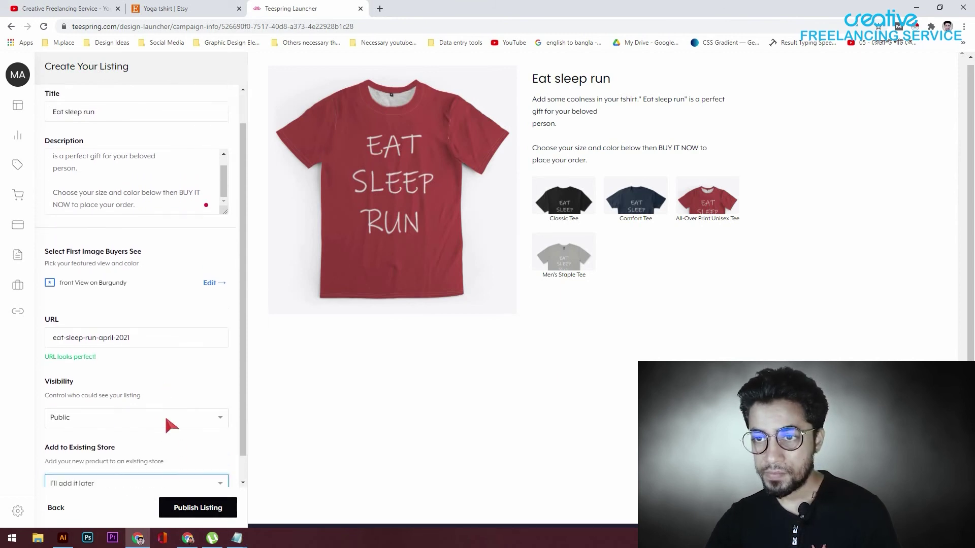
{"action": "left_click", "coordinate": [210, 509]}
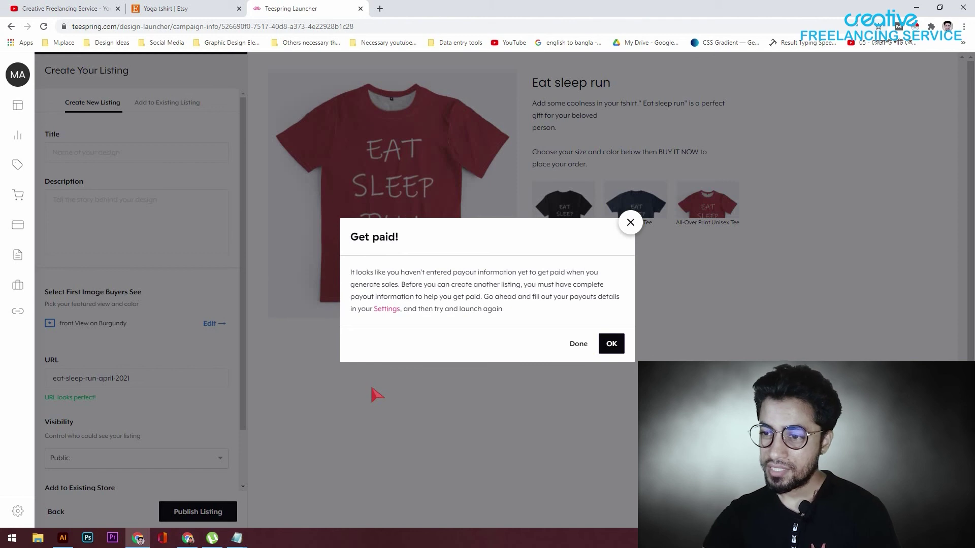
{"action": "left_click", "coordinate": [611, 345]}
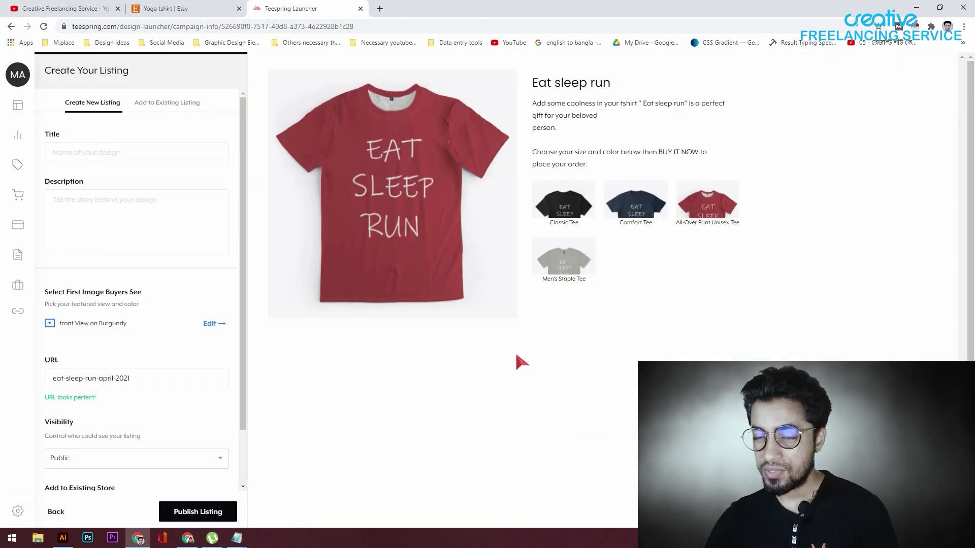
Check the account's Listings and Analytics pages and return to the Home dashboard.
{"action": "mouse_move", "coordinate": [72, 123]}
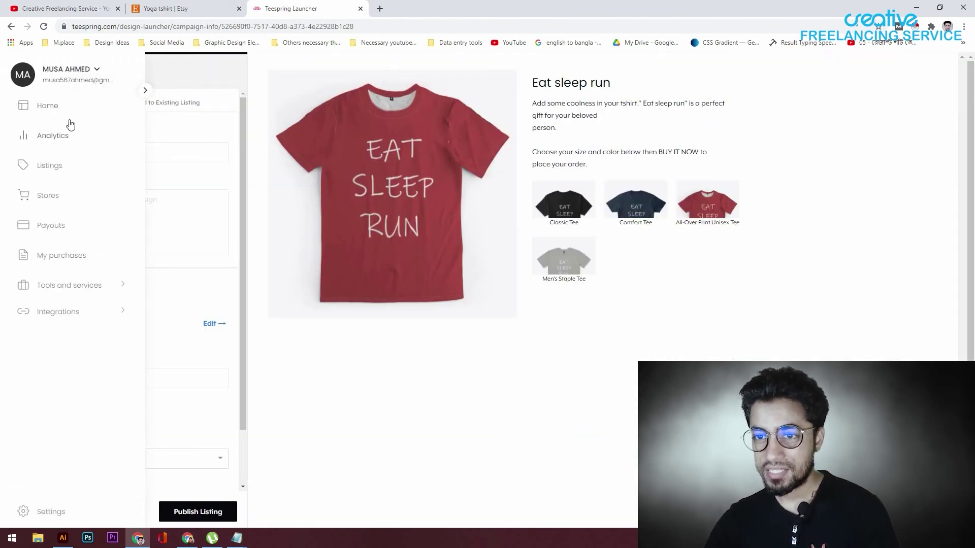
{"action": "left_click", "coordinate": [65, 187]}
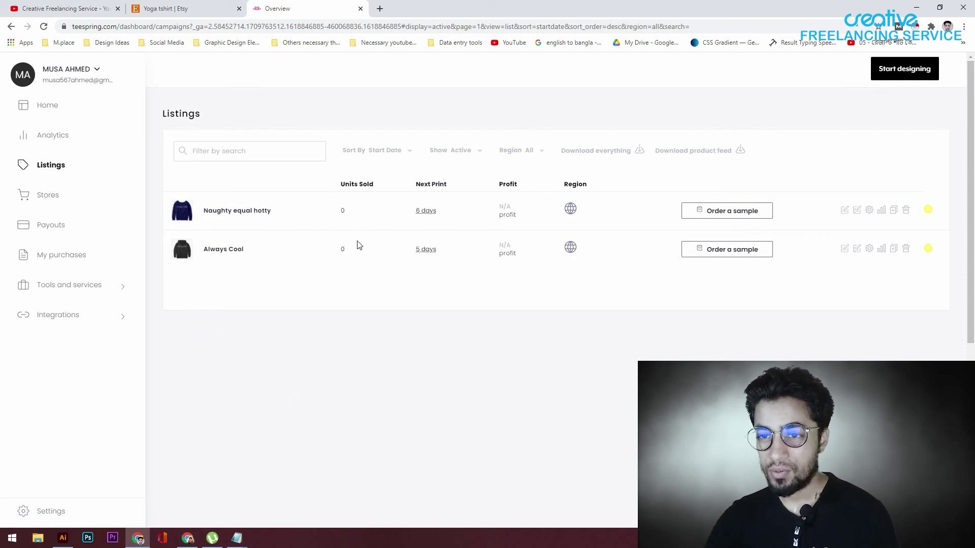
{"action": "left_click", "coordinate": [90, 147]}
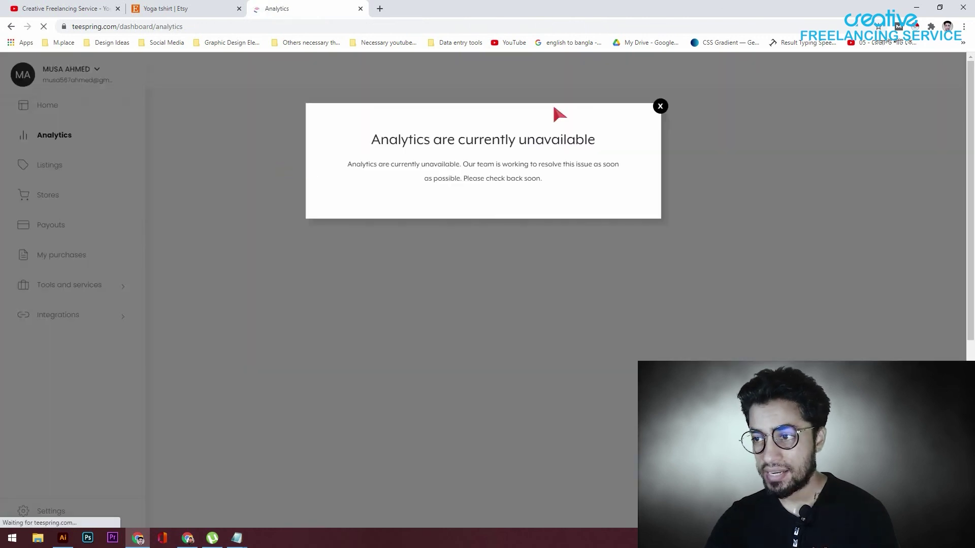
{"action": "left_click", "coordinate": [660, 106]}
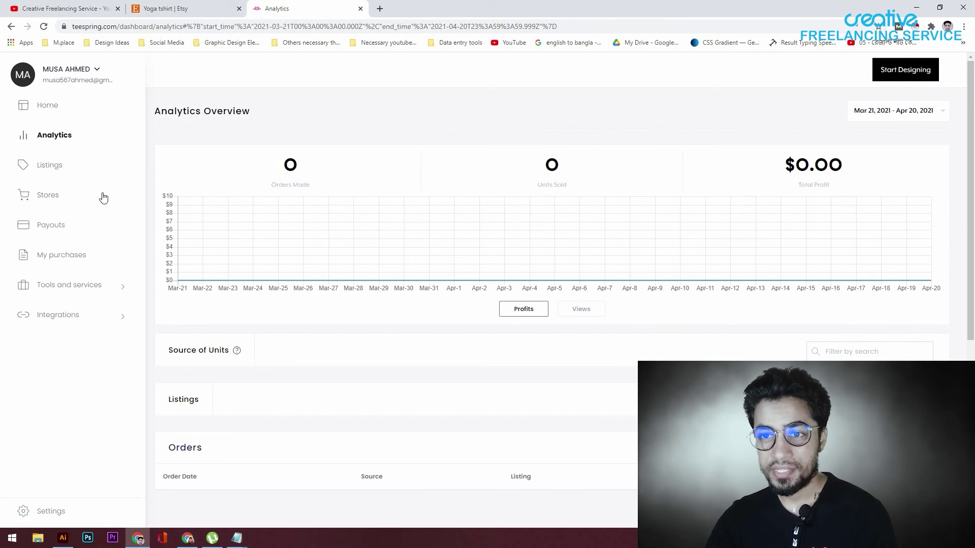
{"action": "left_click", "coordinate": [47, 107]}
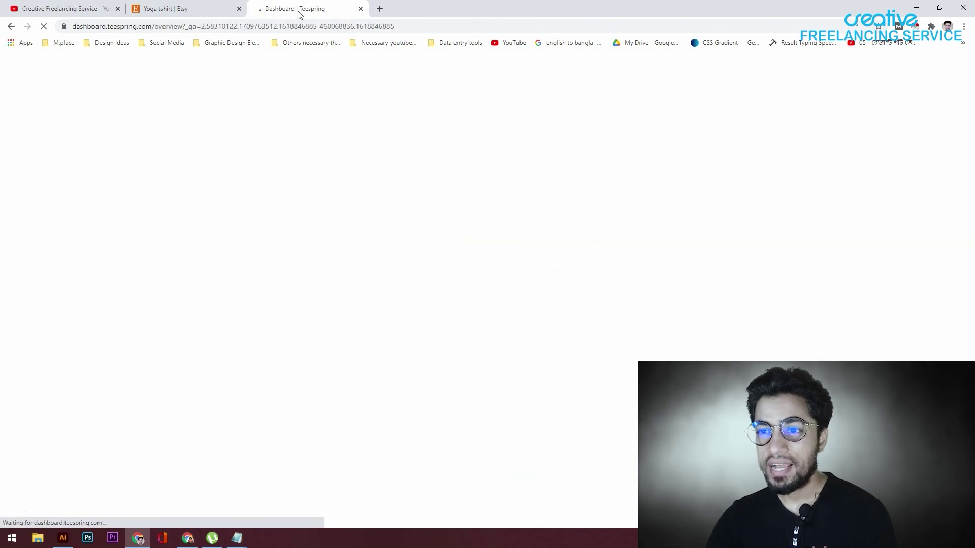
{"action": "left_click", "coordinate": [153, 6]}
{"action": "left_click", "coordinate": [294, 6]}
{"action": "left_click", "coordinate": [203, 6]}
{"action": "left_click", "coordinate": [296, 6]}
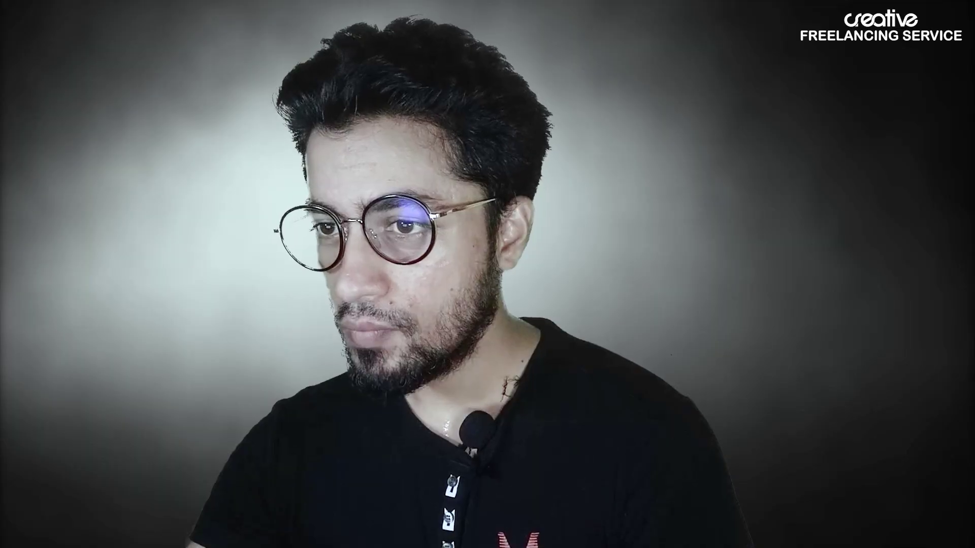